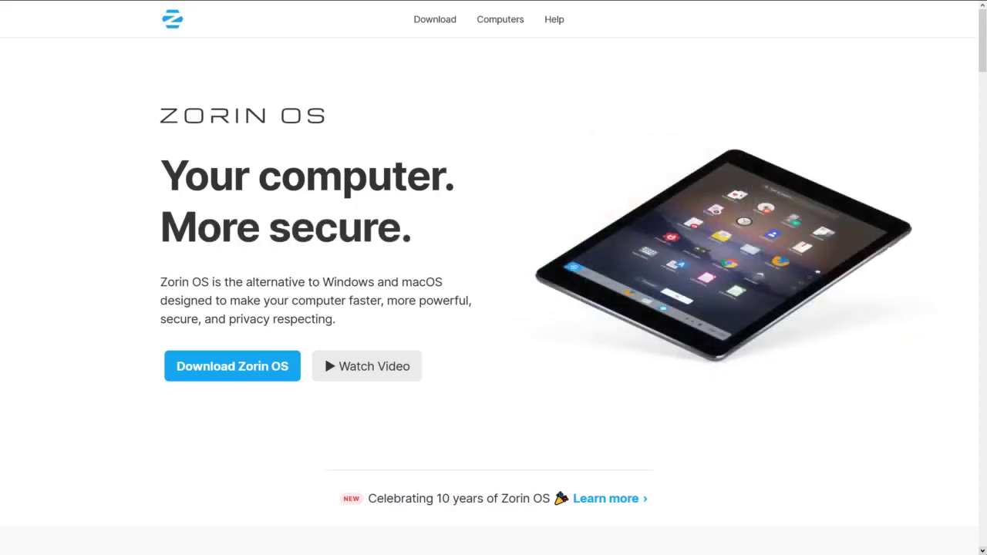
# - Exit full screen on the Zorin OS home page and select the zorinos.com address
pyautogui.press('F11')
pyautogui.press('super+d')
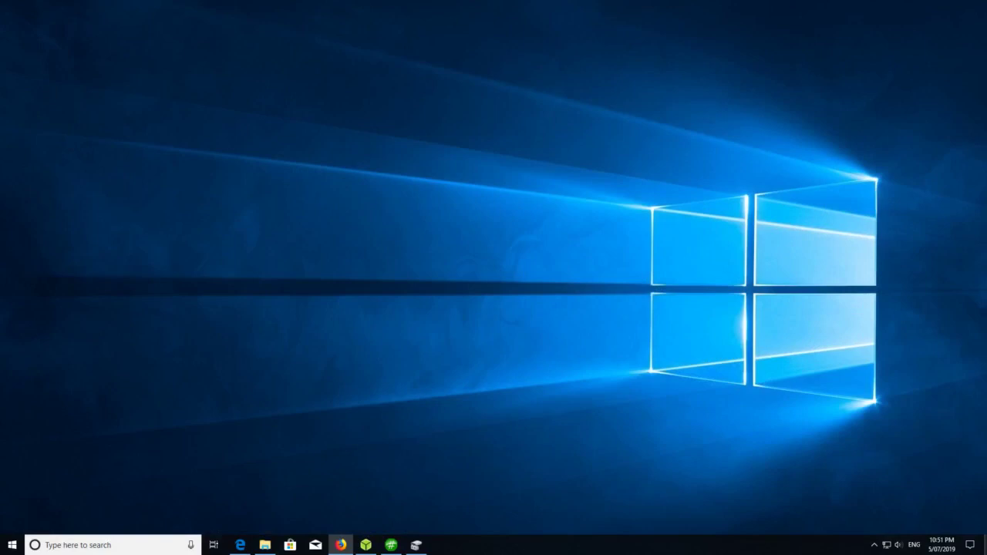
pyautogui.press('super+d')
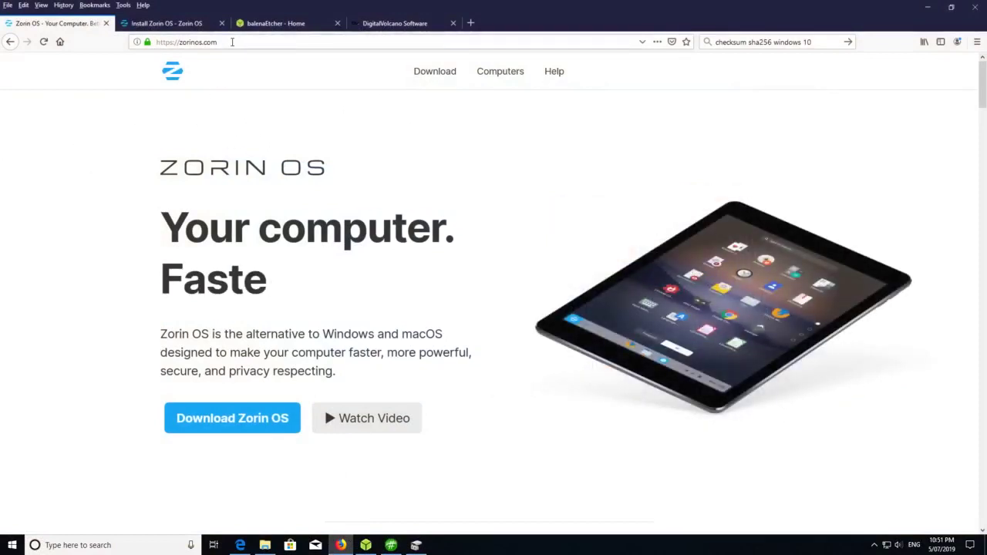
pyautogui.doubleClick(232, 42)
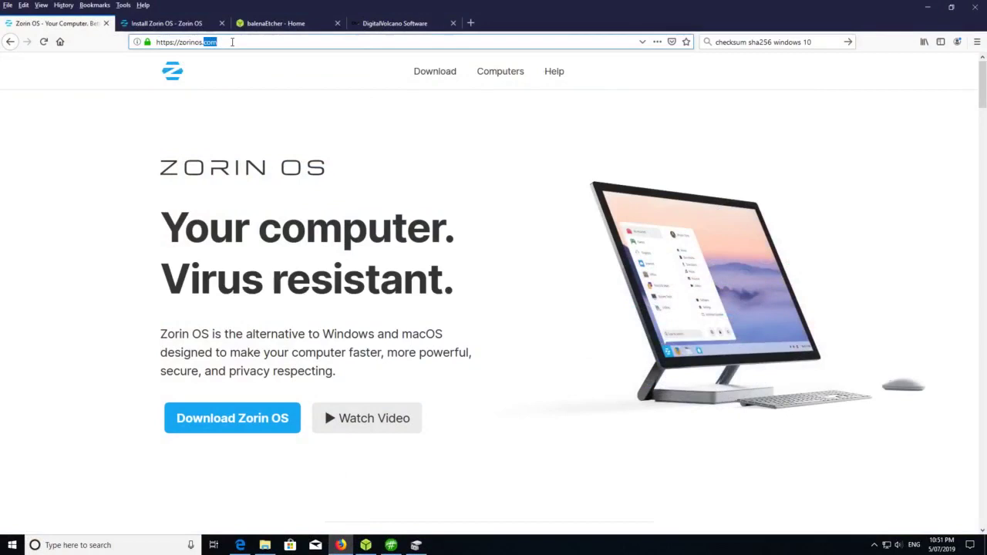
pyautogui.tripleClick(232, 43)
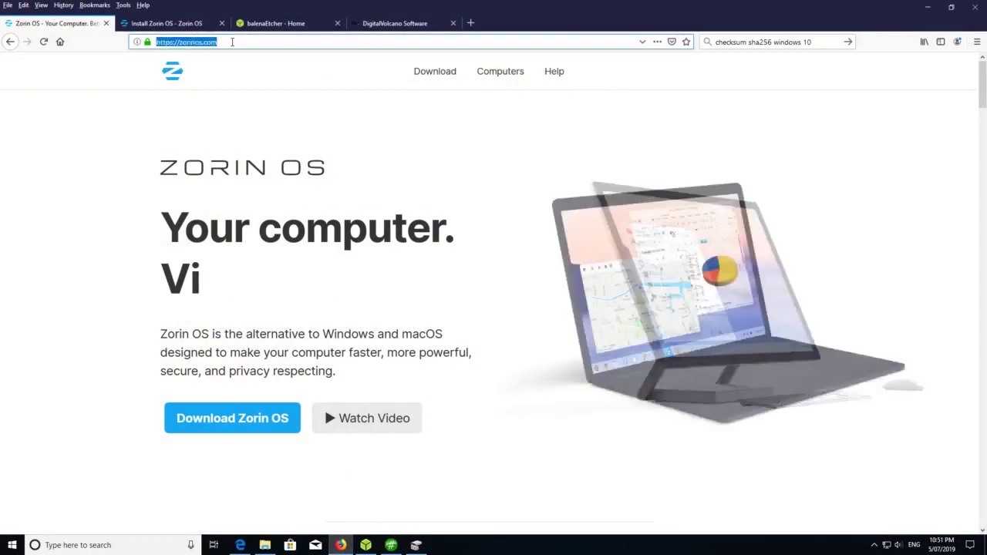
# - Download the free Zorin OS 15 Core edition, dismiss the newsletter prompt, and minimise Firefox
pyautogui.click(430, 73)
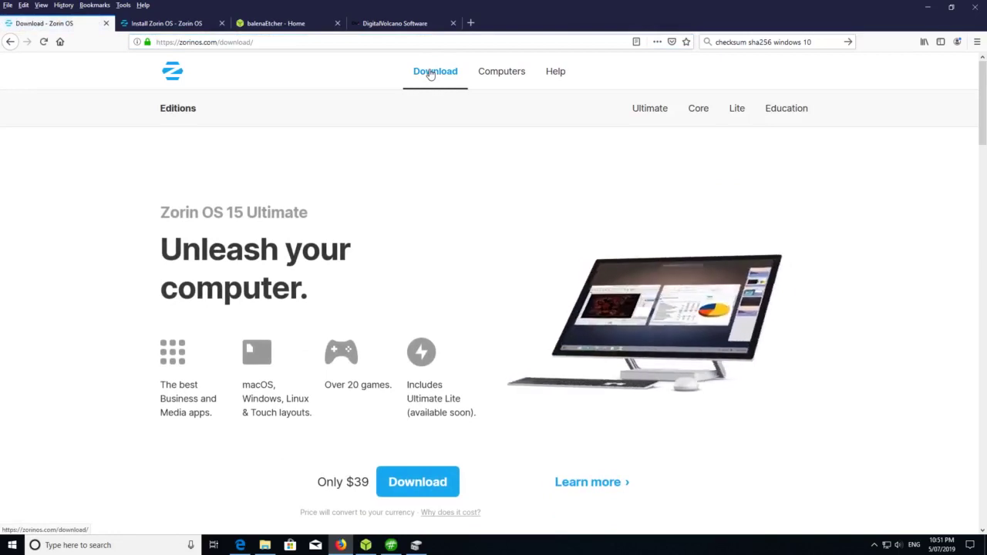
pyautogui.scroll(-3, 857, 233)
pyautogui.scroll(-5, 858, 234)
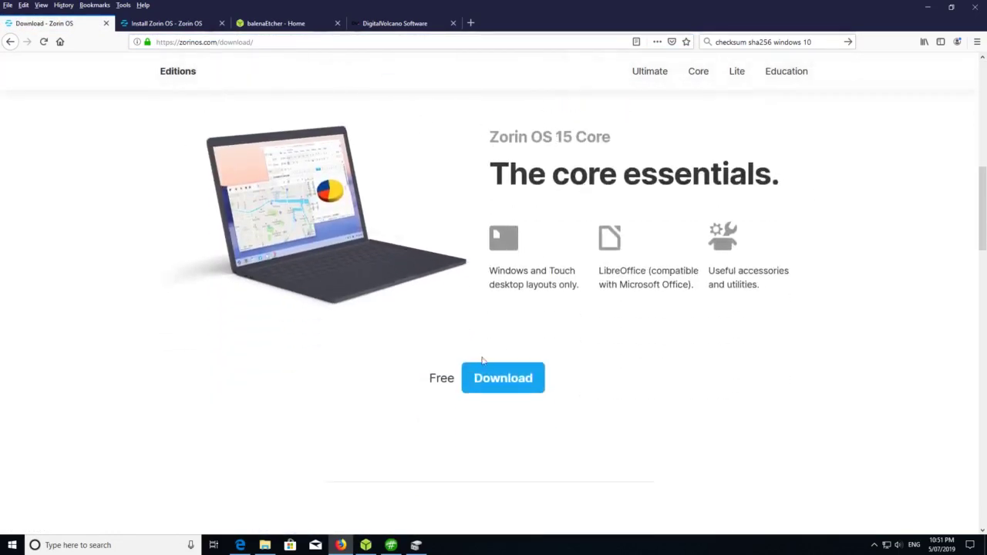
pyautogui.click(509, 379)
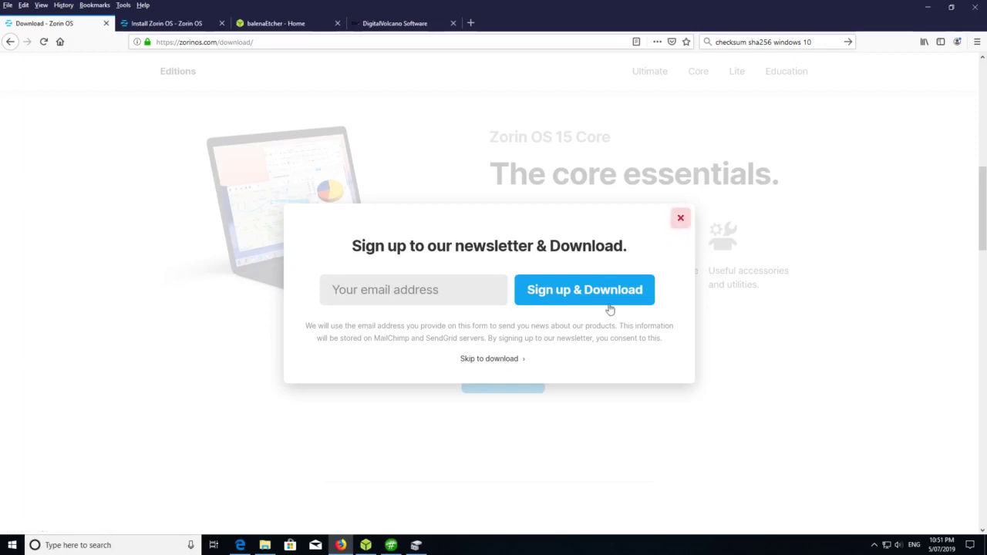
pyautogui.click(679, 220)
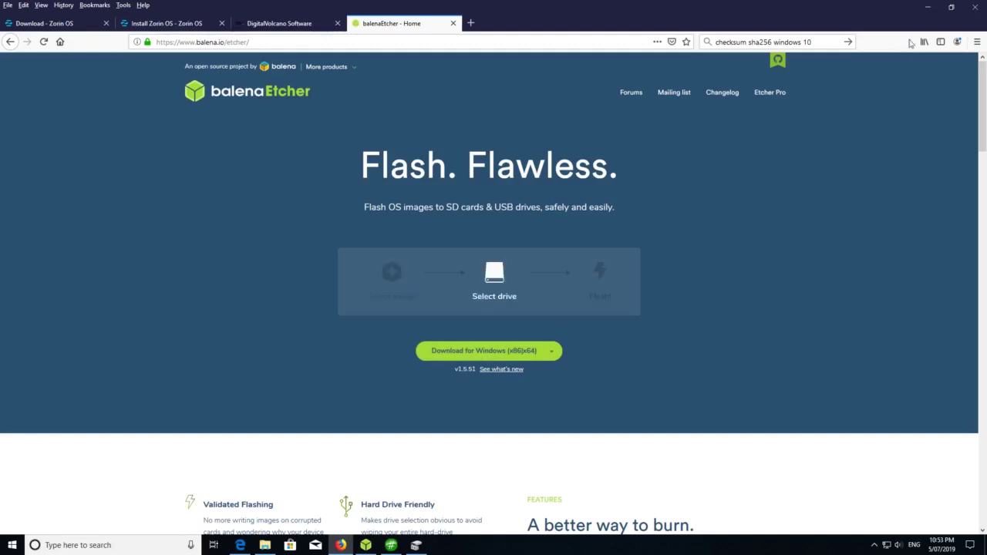
pyautogui.click(927, 7)
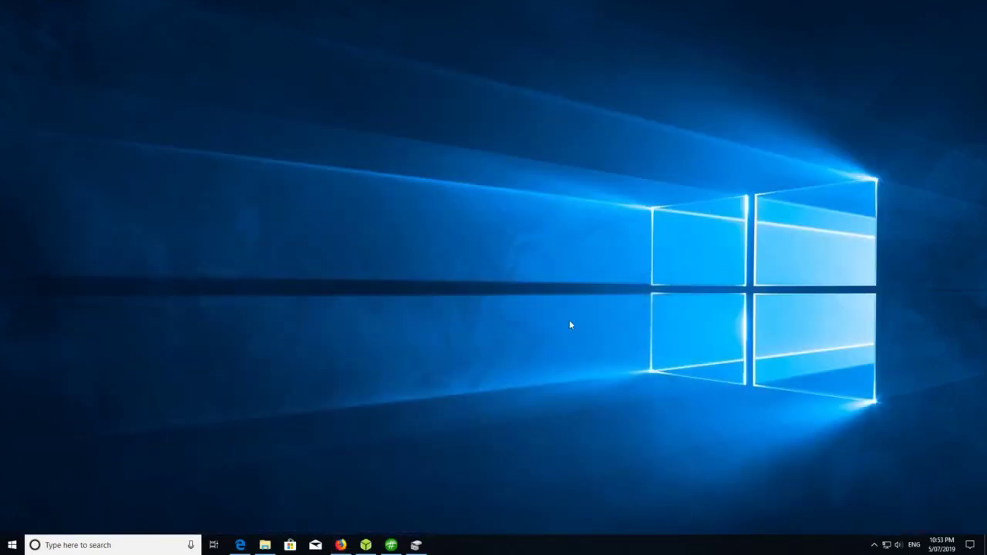
# - Load Zorin-OS-15-Core-64-bit-r1 from Downloads as balenaEtcher's image to flash
pyautogui.click(365, 545)
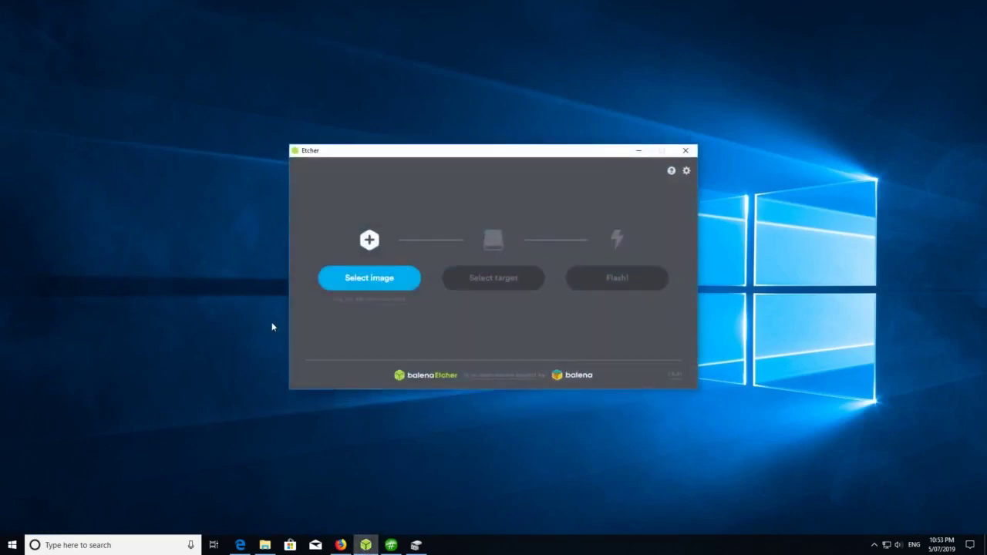
pyautogui.click(369, 279)
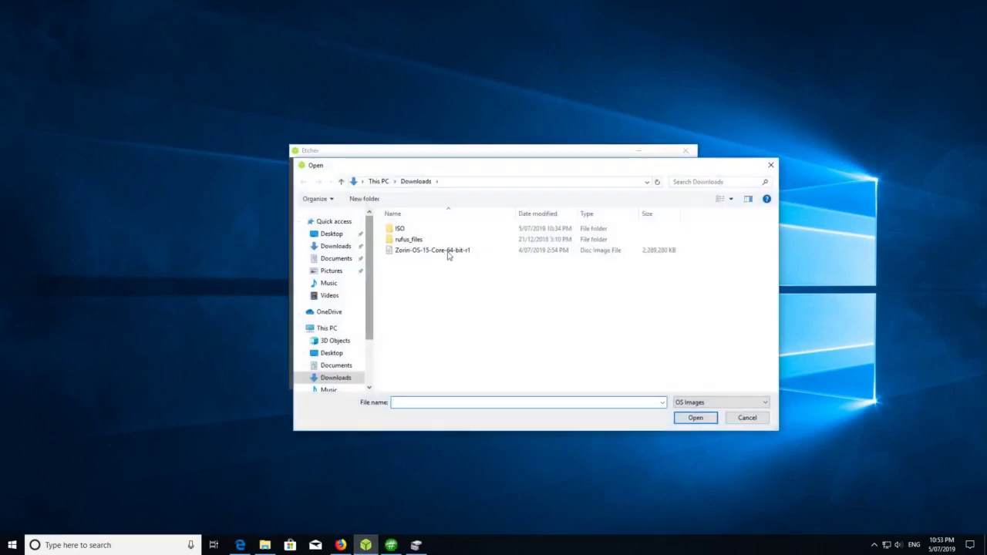
pyautogui.click(445, 252)
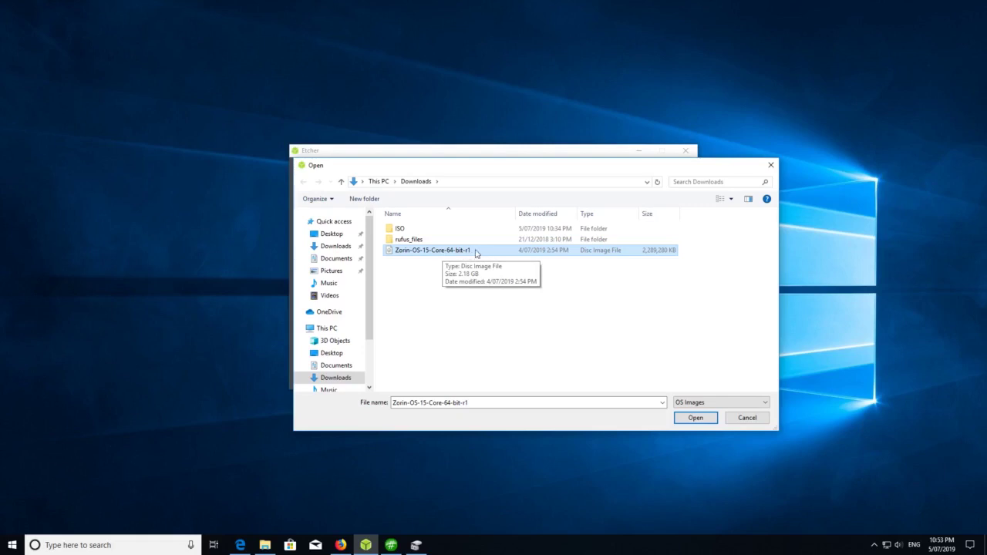
pyautogui.click(695, 417)
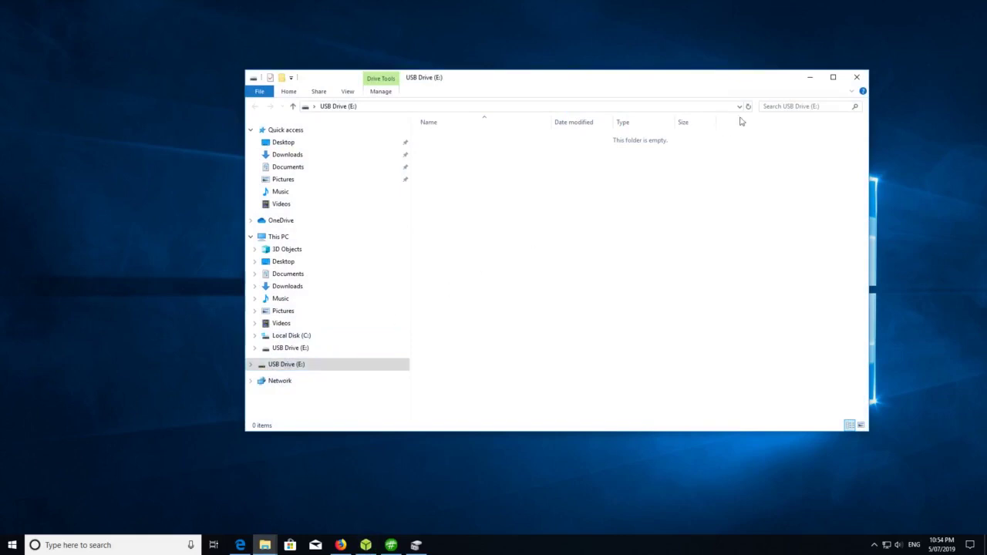
# - Check that USB Drive (E:) is empty, then minimise its File Explorer window
pyautogui.click(809, 80)
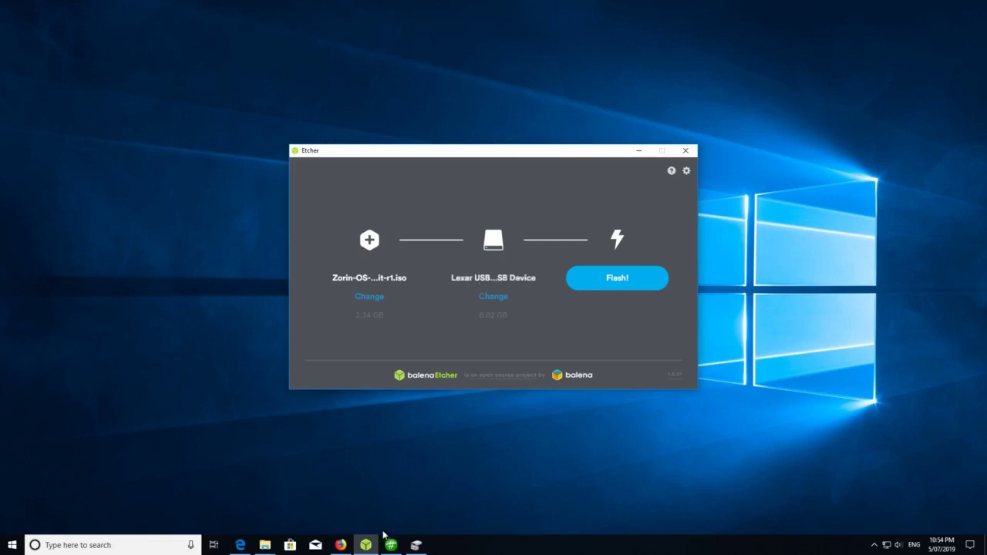
pyautogui.click(264, 545)
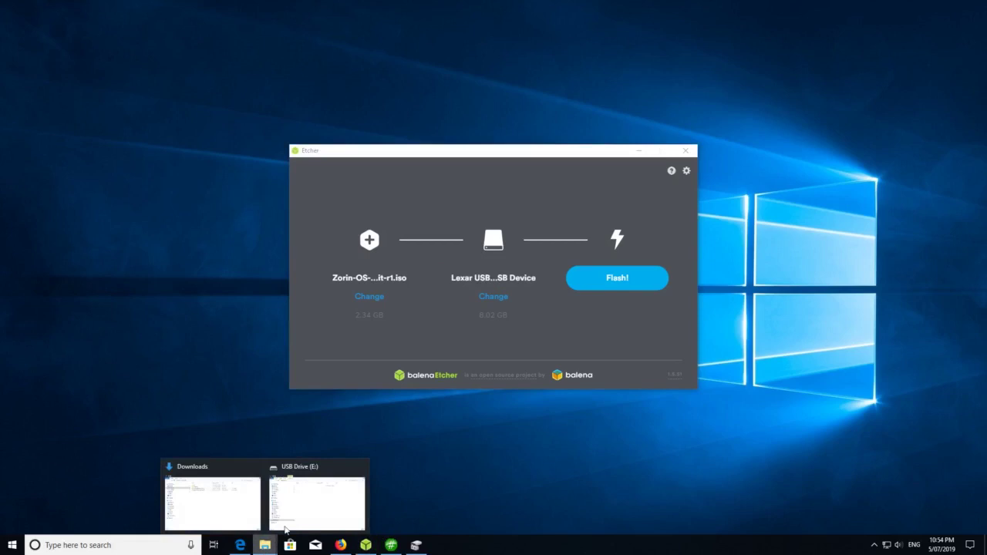
pyautogui.click(302, 507)
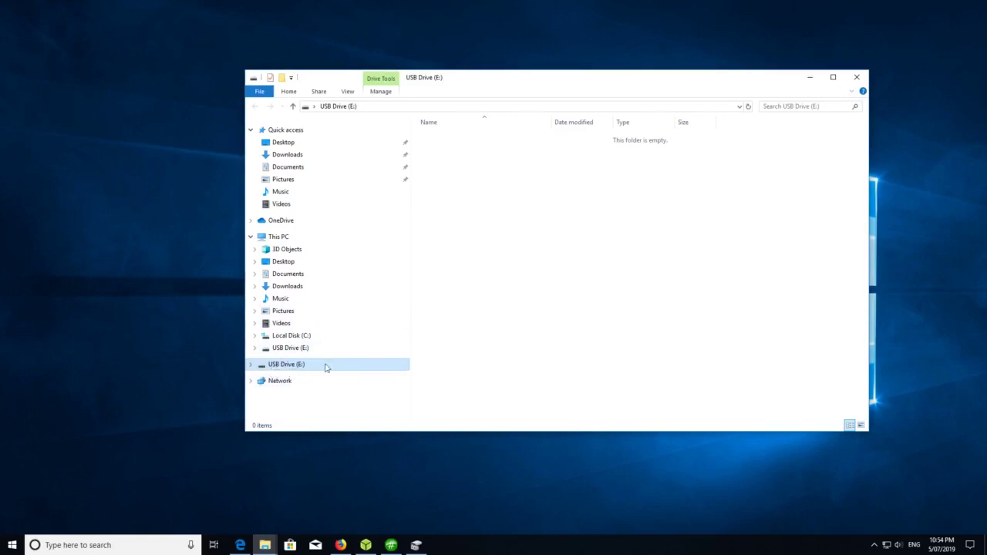
pyautogui.click(810, 77)
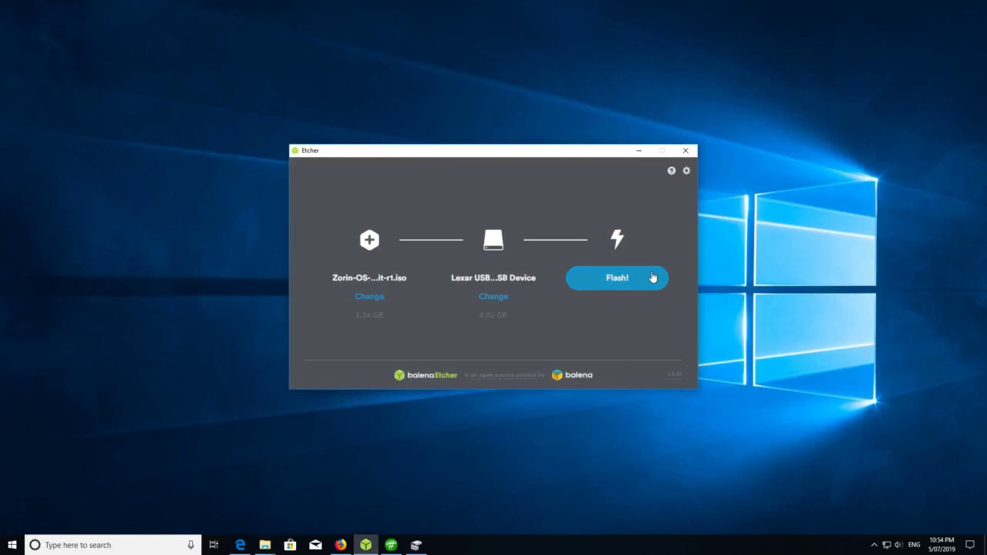
# - Flash the Zorin OS image to the Lexar USB, approving UAC, then bring up Disk Management
pyautogui.click(629, 278)
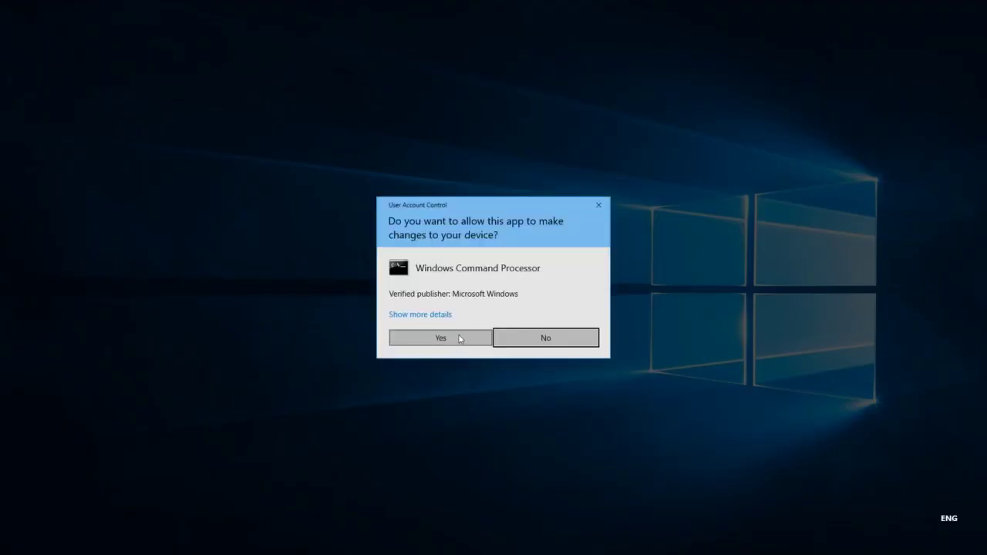
pyautogui.click(440, 337)
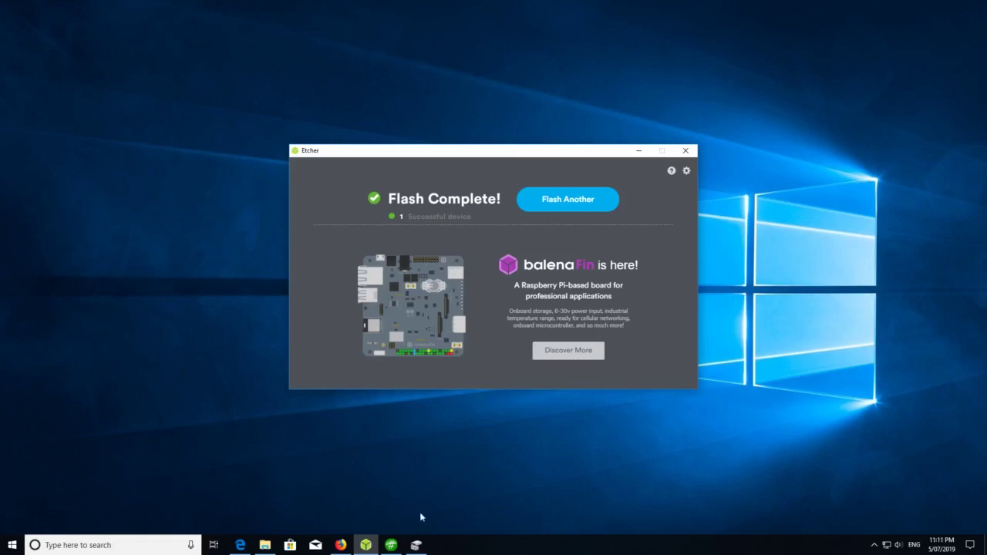
pyautogui.click(417, 545)
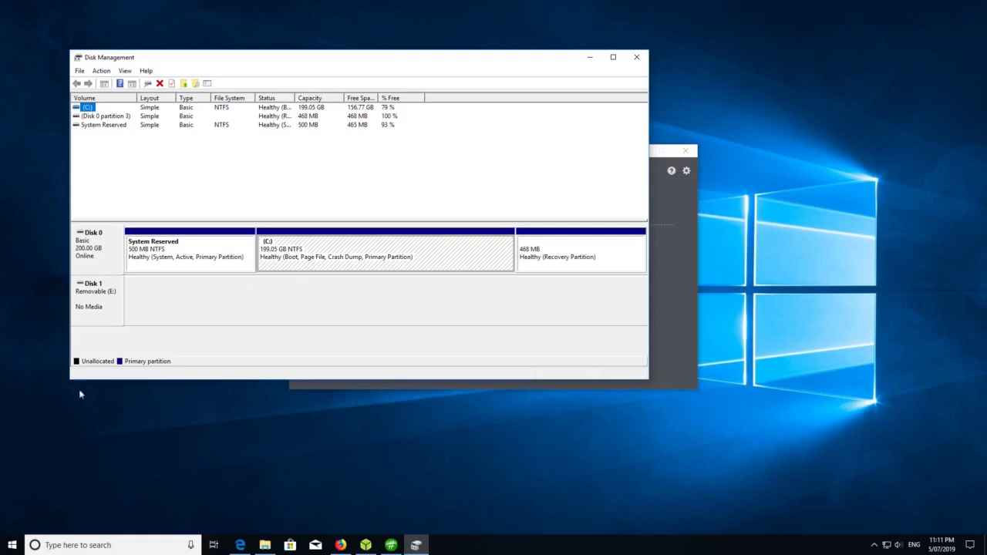
# - Reopen Disk Management from the quick menu, review Disk 0 and removable Disk 1, then close it
pyautogui.rightClick(12, 544)
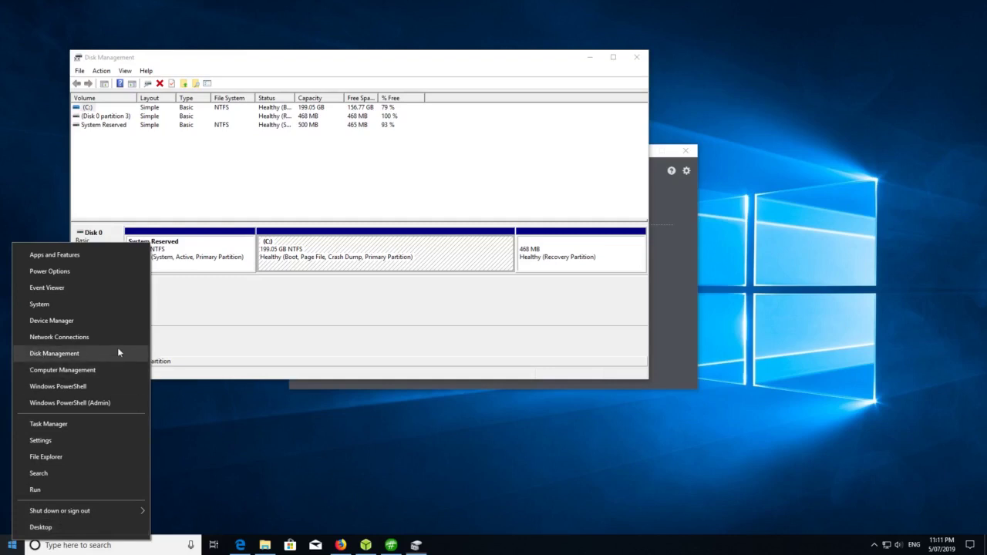
pyautogui.click(443, 242)
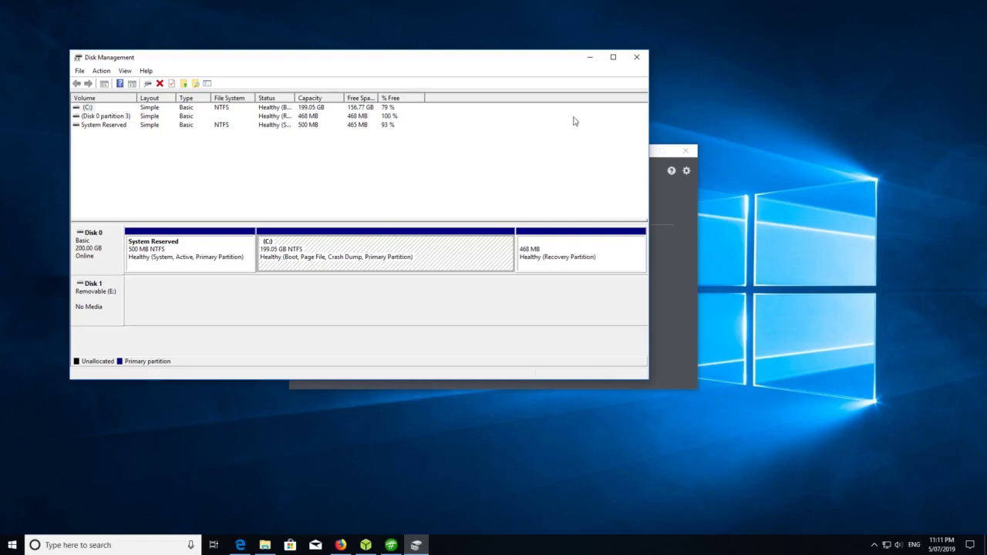
pyautogui.click(637, 57)
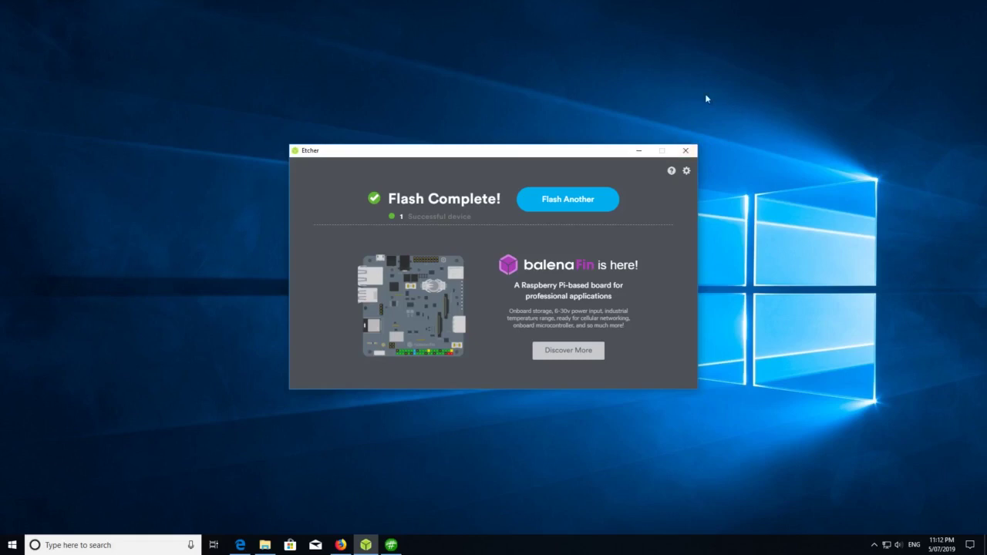
# - Restart into the USB's GRUB menu and boot the 'Try or Install Zorin OS' entry
pyautogui.click(11, 549)
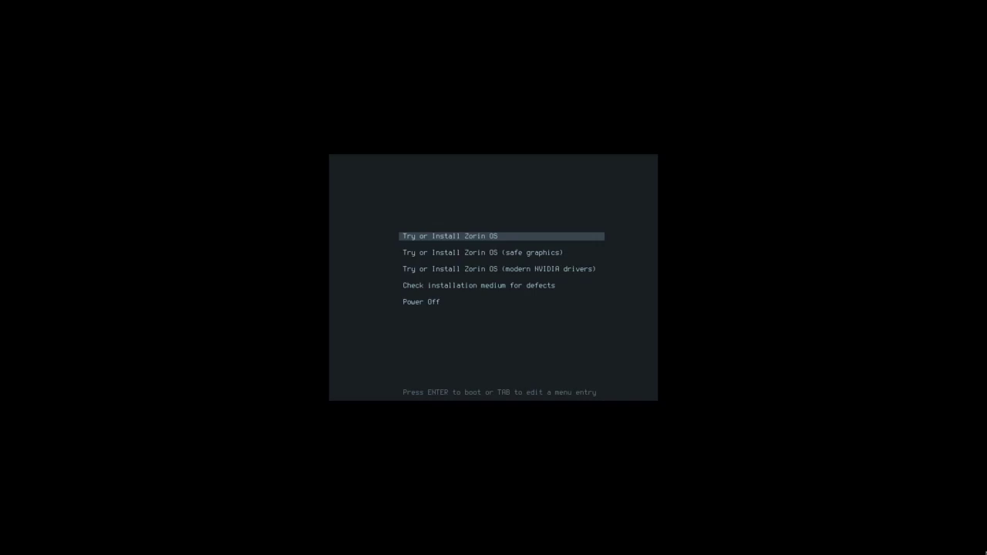
pyautogui.press('Down')
pyautogui.press('Down')
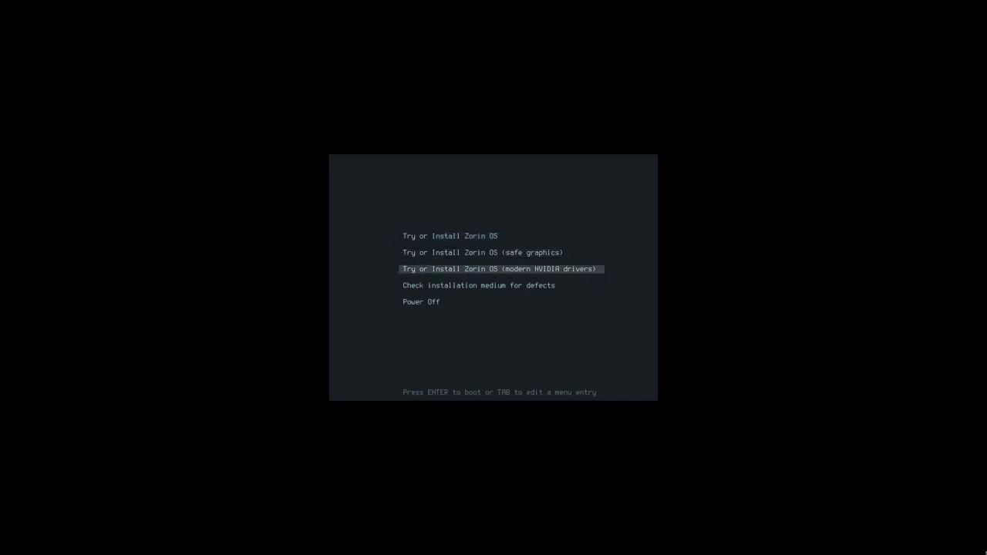
pyautogui.press('Up')
pyautogui.press('Up')
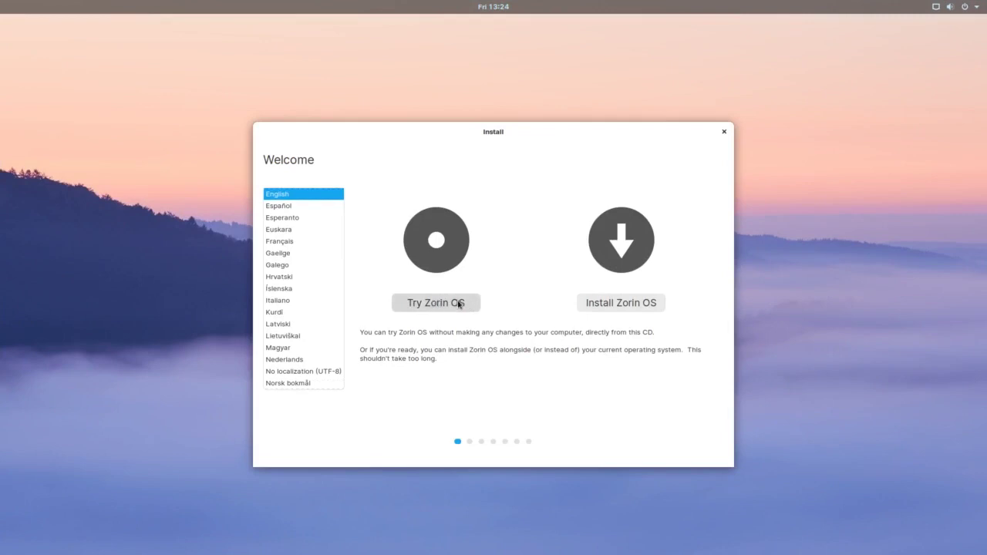
# - Choose 'Try Zorin OS' on the Welcome screen to reach the live desktop
pyautogui.click(443, 303)
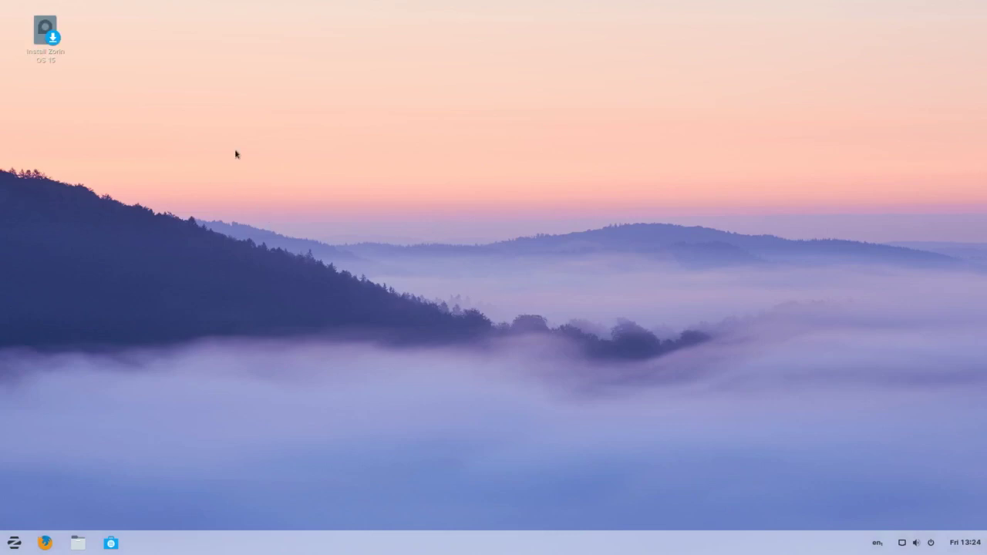
# - Launch the Zorin OS 15 installer, keep English, and test then accept the English (US) layout
pyautogui.click(43, 51)
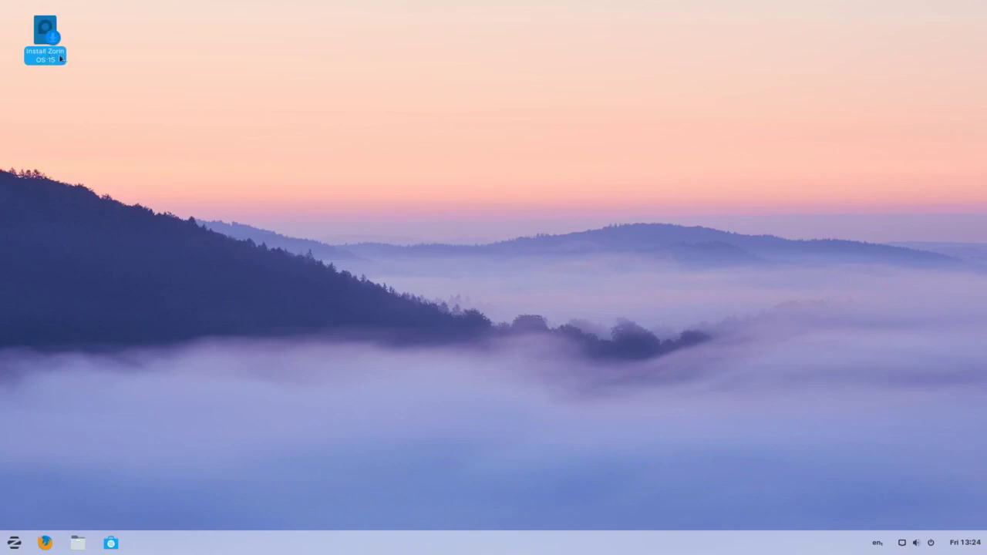
pyautogui.doubleClick(59, 59)
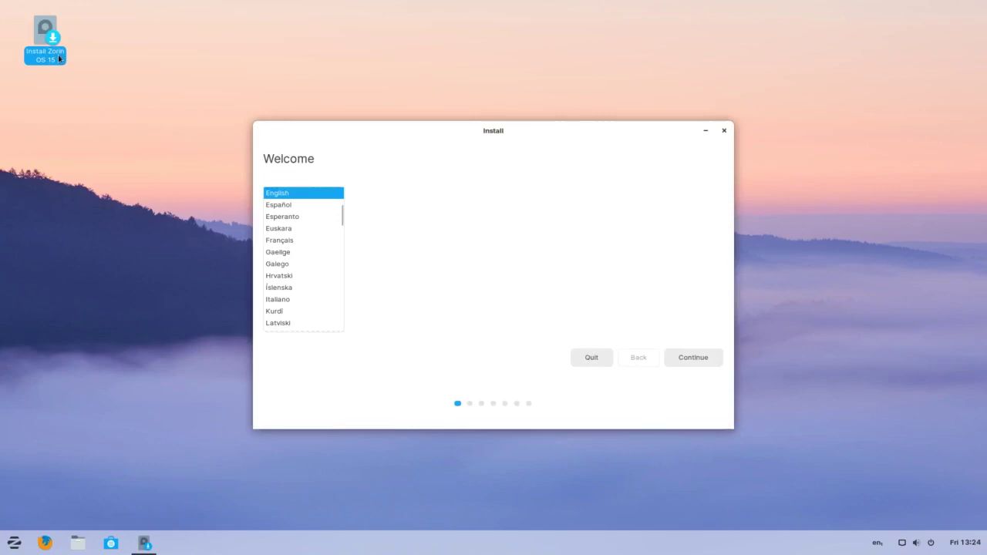
pyautogui.click(711, 360)
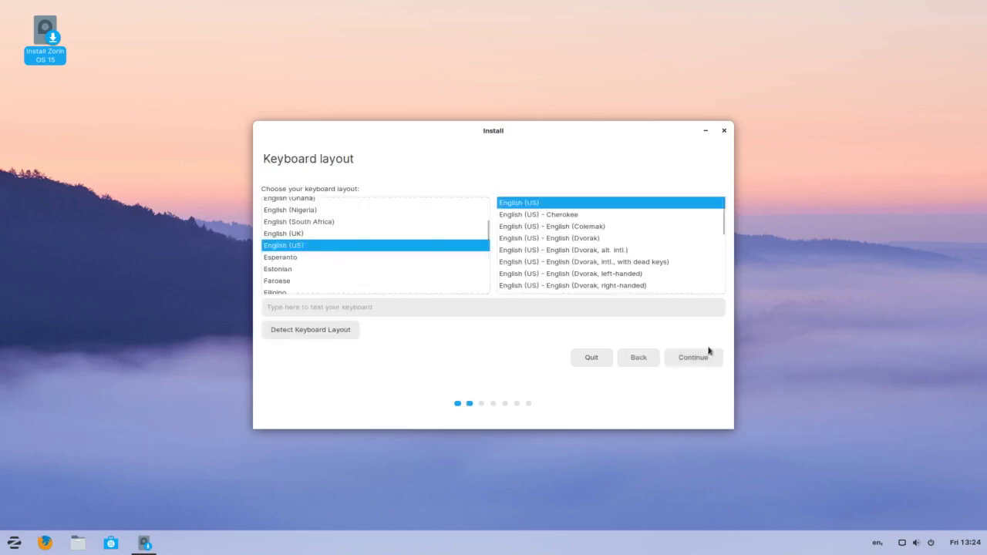
pyautogui.click(398, 309)
pyautogui.write('ksdakjhdsfklhbd')
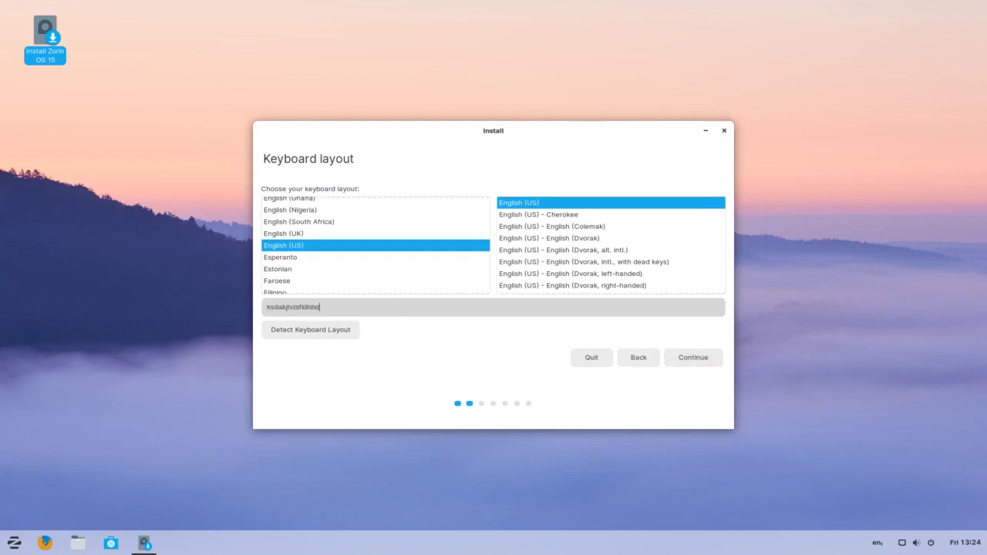
pyautogui.click(692, 359)
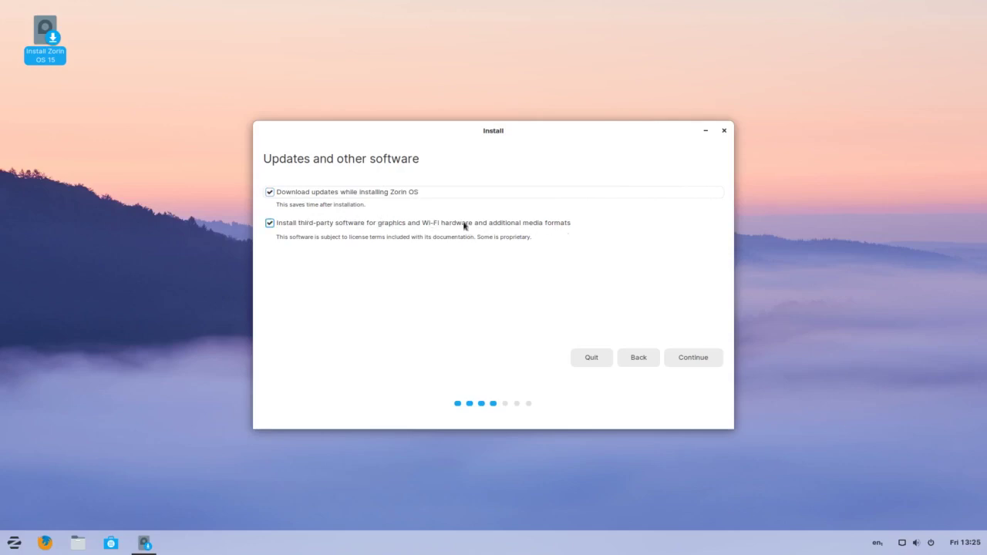
# - Keep updates and third-party software enabled and install alongside the detected Windows 10
pyautogui.click(691, 355)
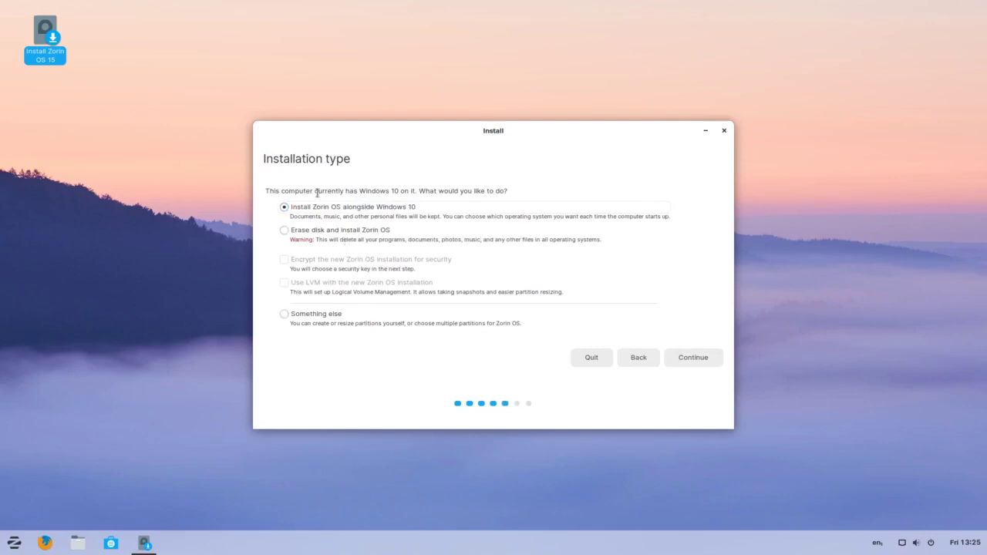
pyautogui.moveTo(359, 192); pyautogui.dragTo(398, 194)
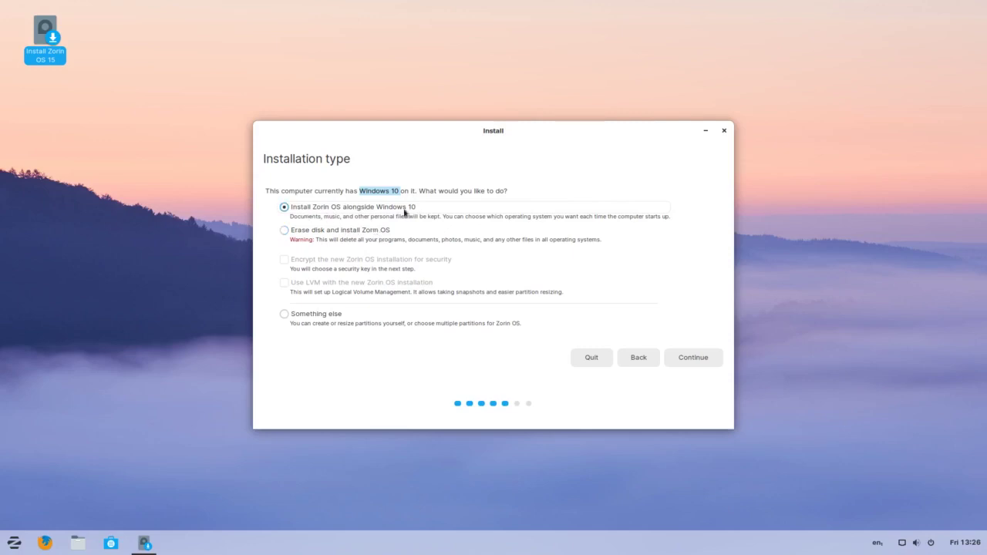
pyautogui.click(696, 356)
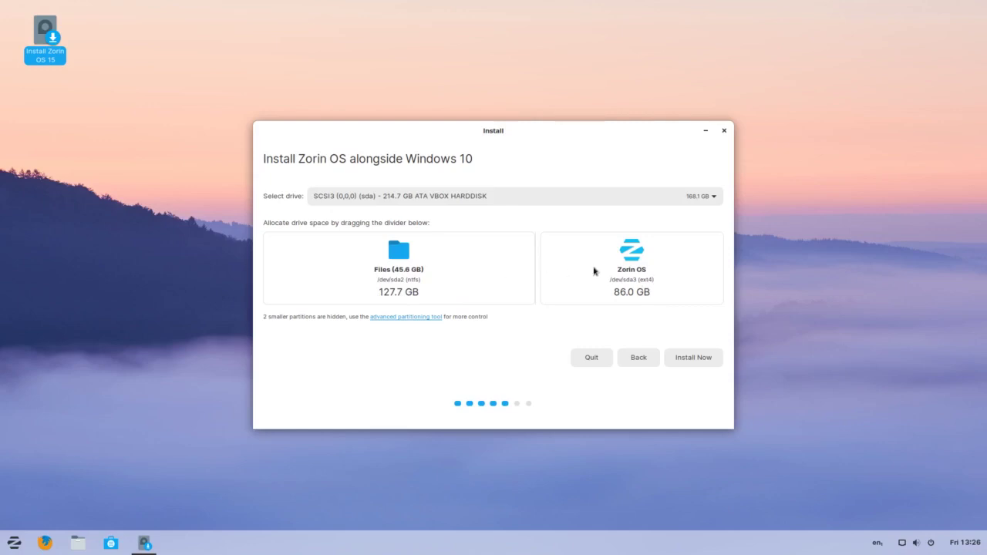
# - Resize the split to 90.6 GB for Zorin OS and 123.1 GB for Windows, then install
pyautogui.moveTo(540, 270)
pyautogui.mouseDown()
pyautogui.moveTo(411, 272)
pyautogui.moveTo(596, 273)
pyautogui.moveTo(528, 274)
pyautogui.mouseUp()
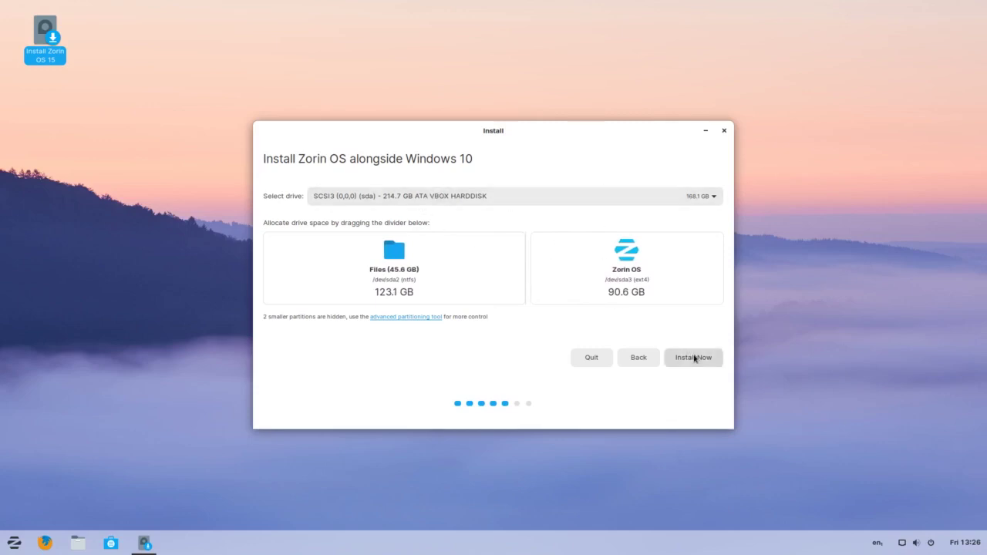
pyautogui.click(695, 359)
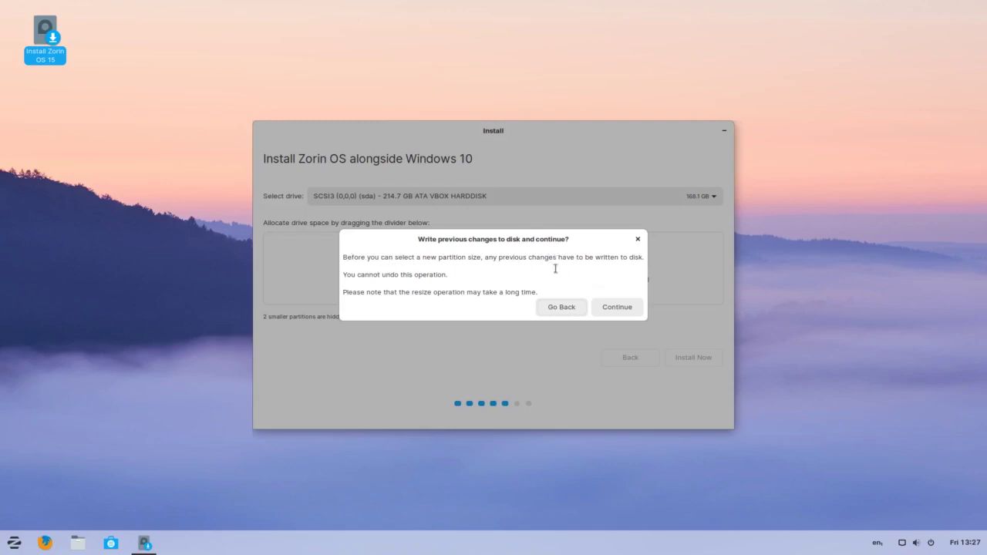
# - Confirm both prompts to write the partition table changes and ext4 formatting to disk
pyautogui.click(618, 309)
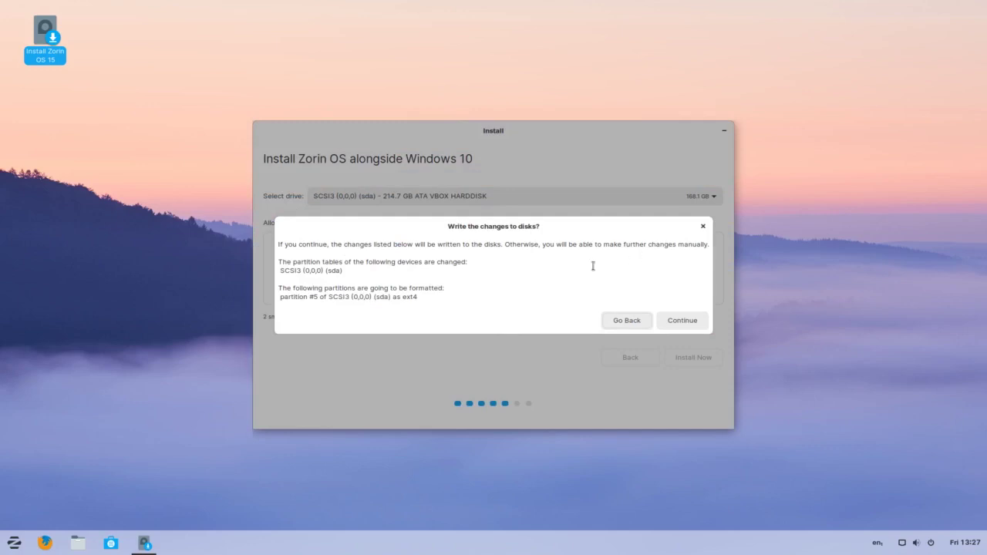
pyautogui.click(682, 320)
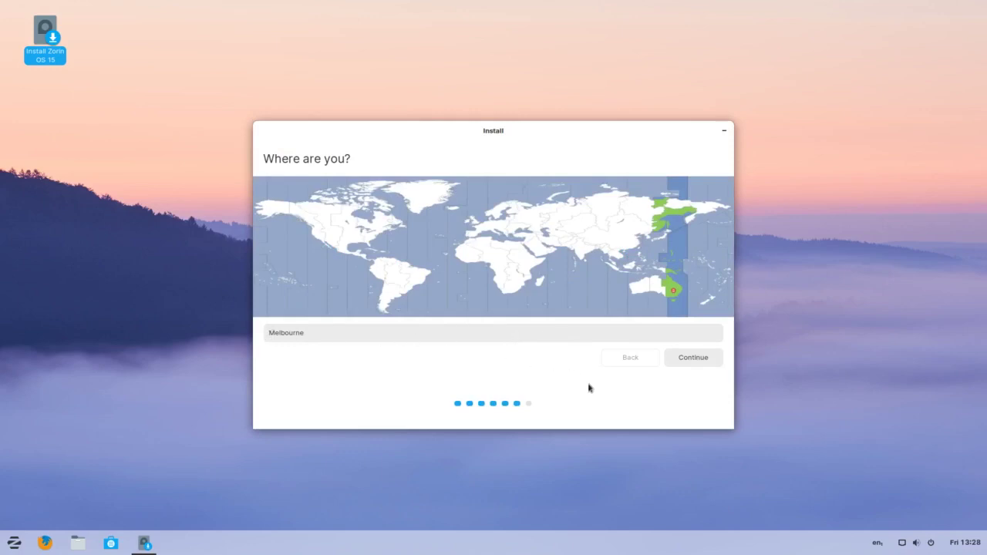
# - Keep Melbourne as the location and time zone and continue
pyautogui.click(712, 360)
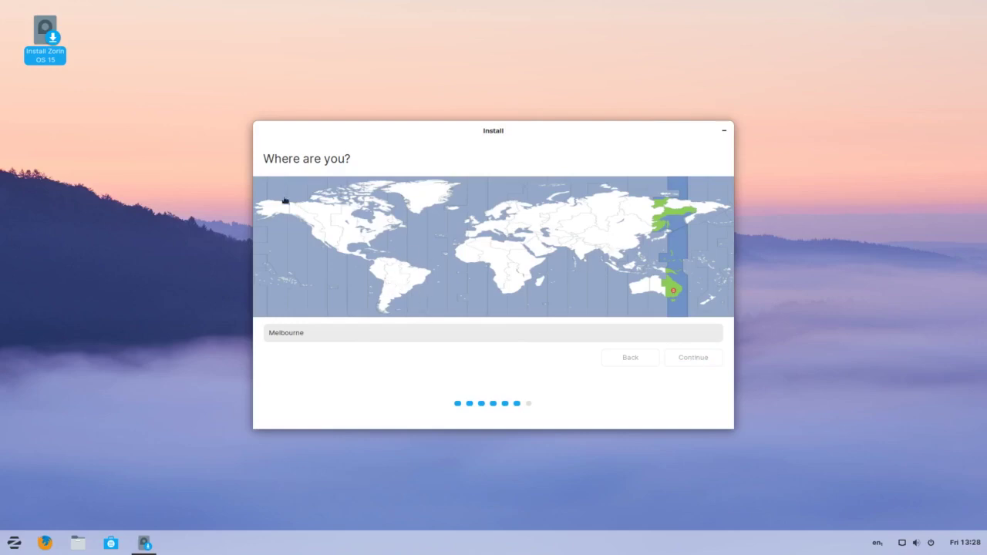
pyautogui.click(318, 334)
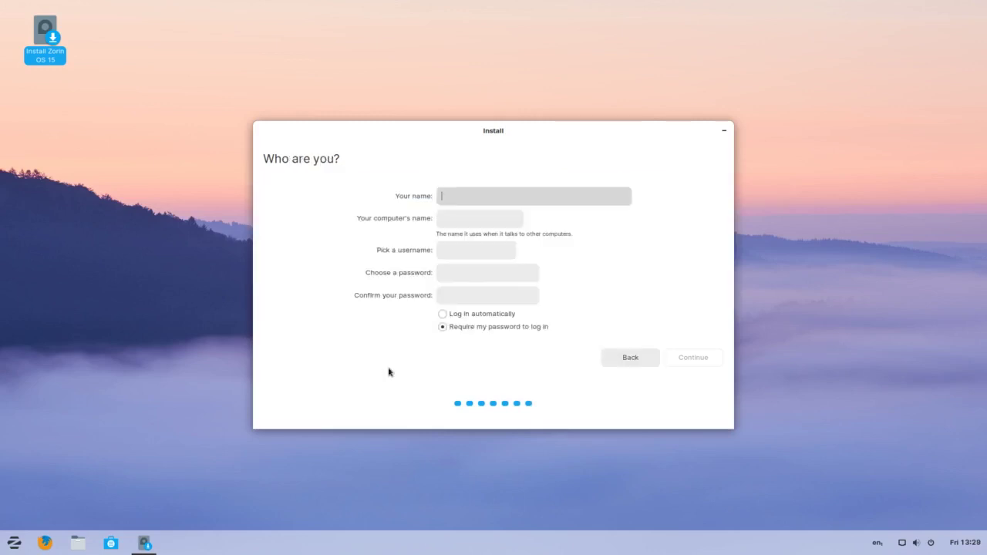
# - Enter the user's name, computer name Z15 and a confirmed login password, then begin installing
pyautogui.write('Bradley')
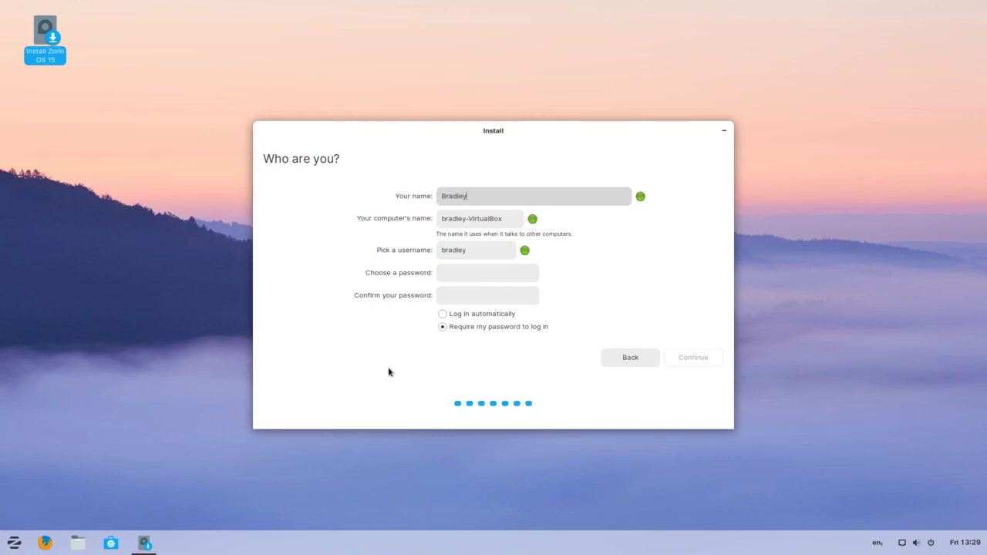
pyautogui.press('Tab')
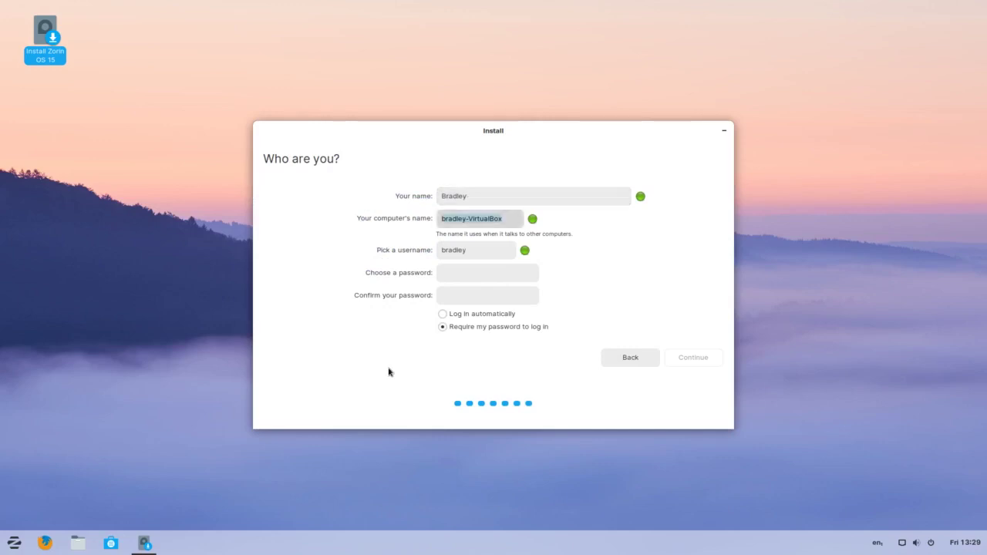
pyautogui.write('Z15')
pyautogui.click(484, 272)
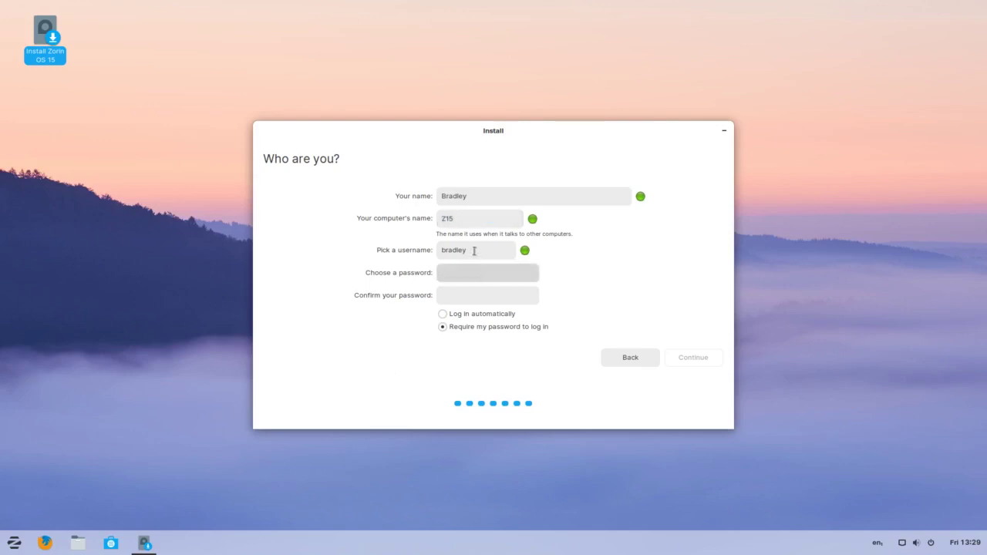
pyautogui.click(474, 252)
pyautogui.moveTo(463, 250); pyautogui.dragTo(421, 248)
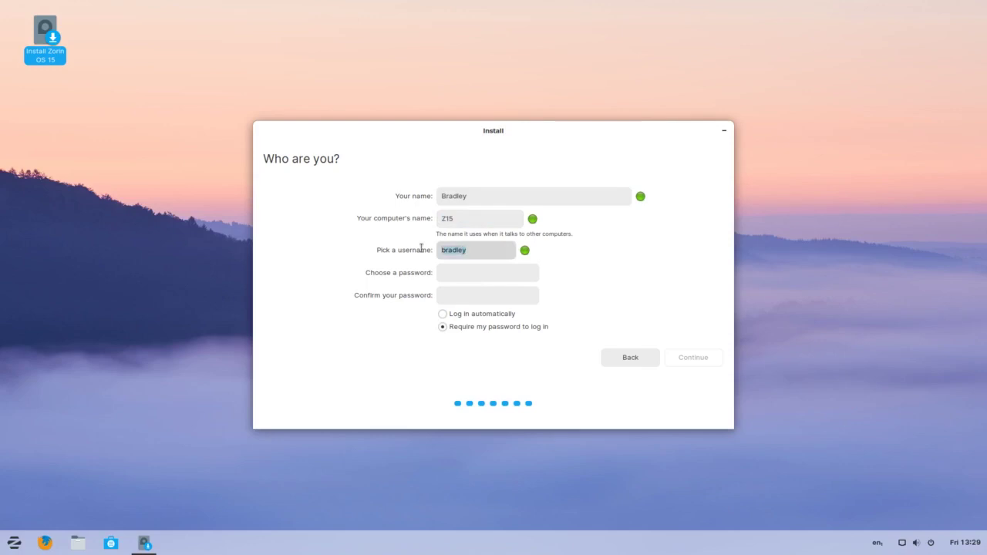
pyautogui.click(475, 271)
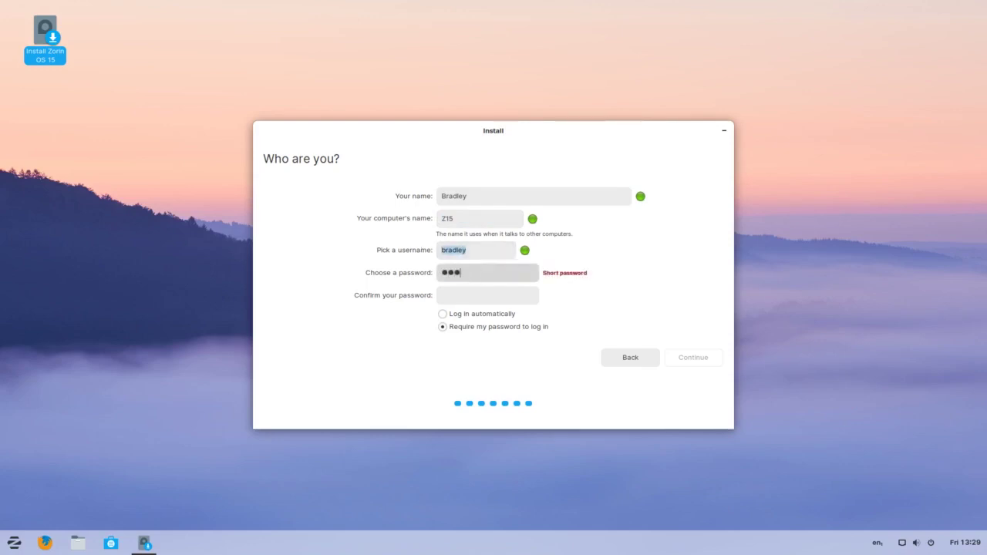
pyautogui.press('Tab')
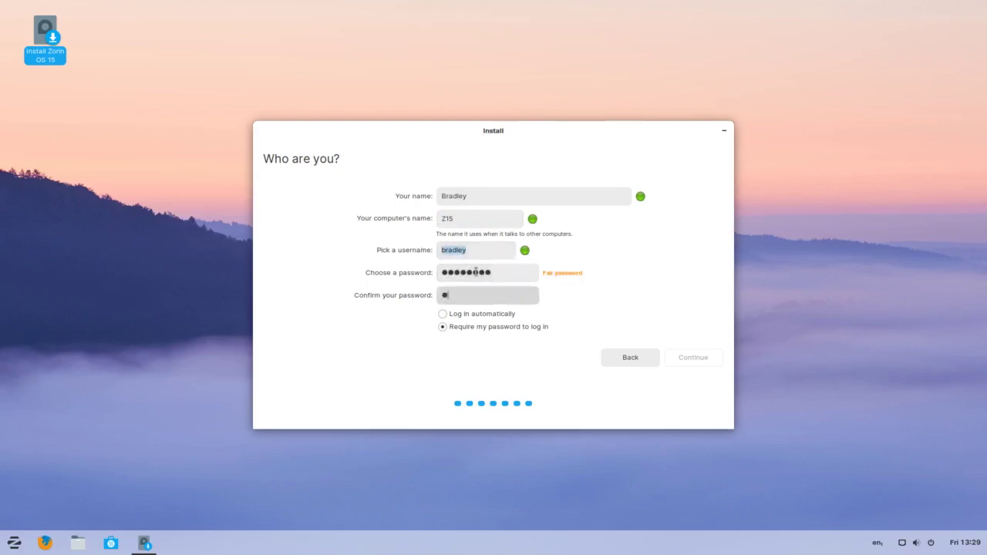
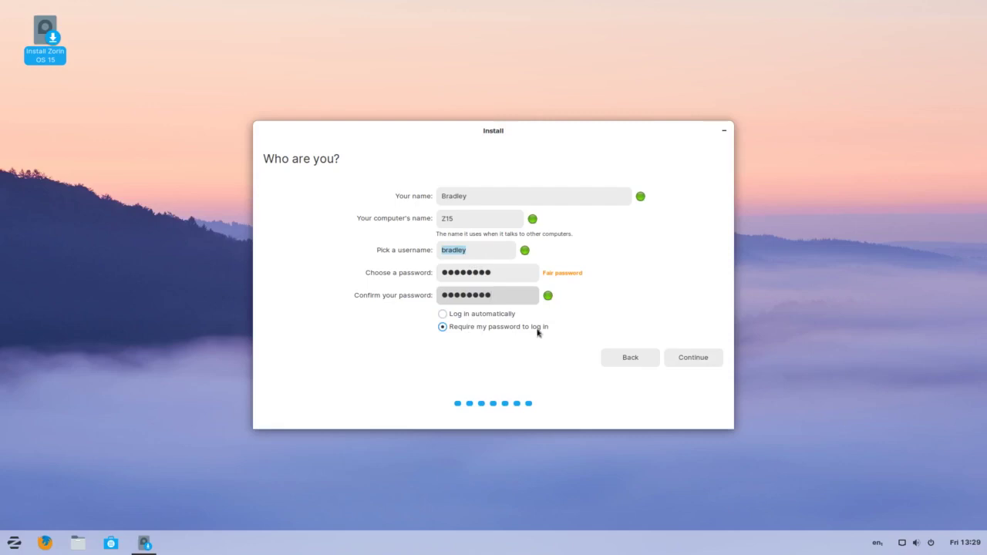
pyautogui.click(701, 361)
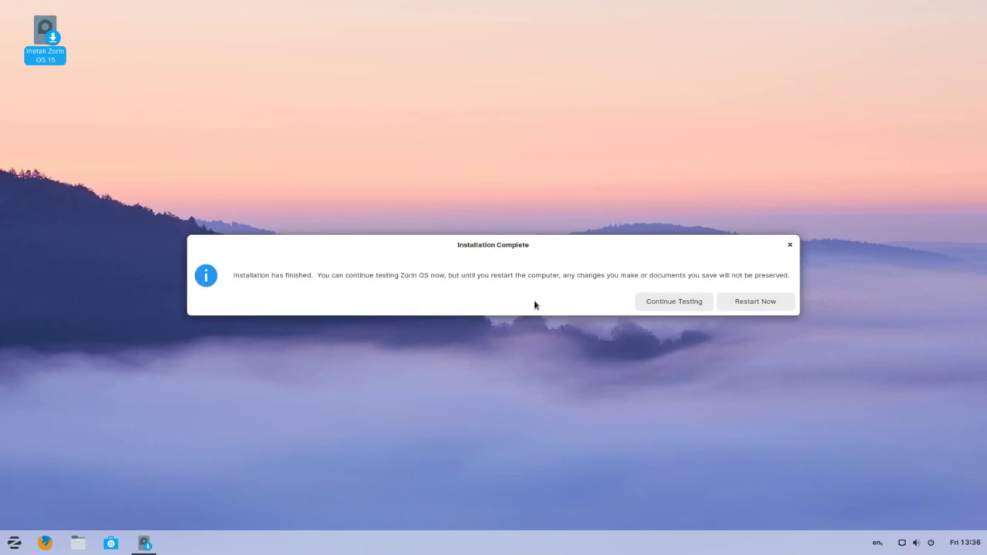
# - Once Installation Complete appears, restart the computer with Restart Now
pyautogui.moveTo(356, 275); pyautogui.dragTo(647, 272)
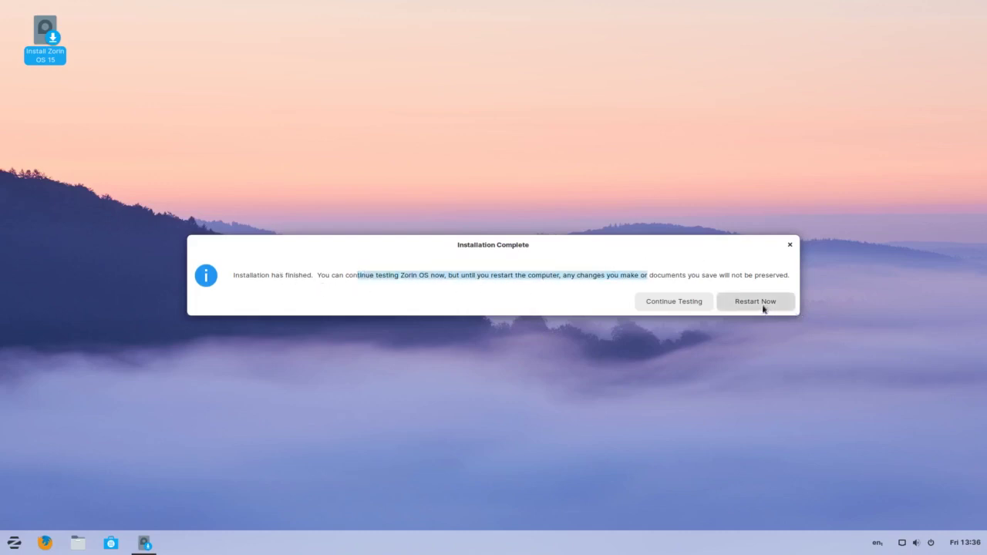
pyautogui.click(786, 301)
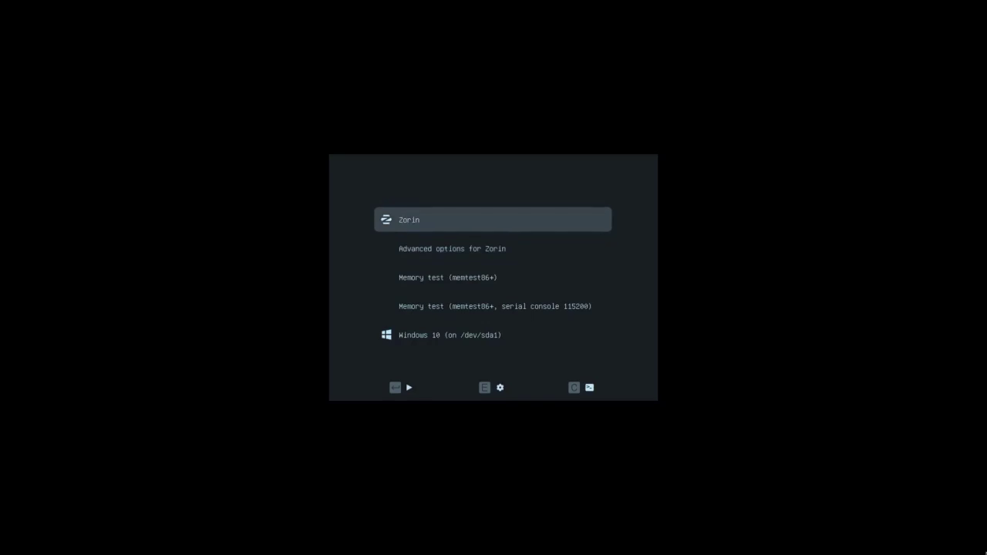
# - Browse the GRUB entries, boot Zorin, and sign in with the account password
pyautogui.press('Down')
pyautogui.press('Down')
pyautogui.press('Down')
pyautogui.press('Down')
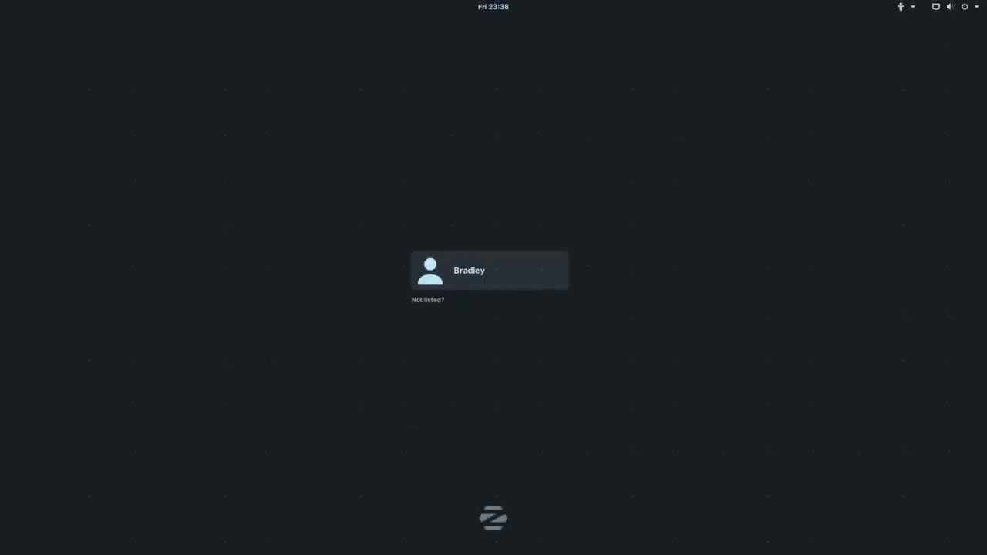
pyautogui.click(501, 269)
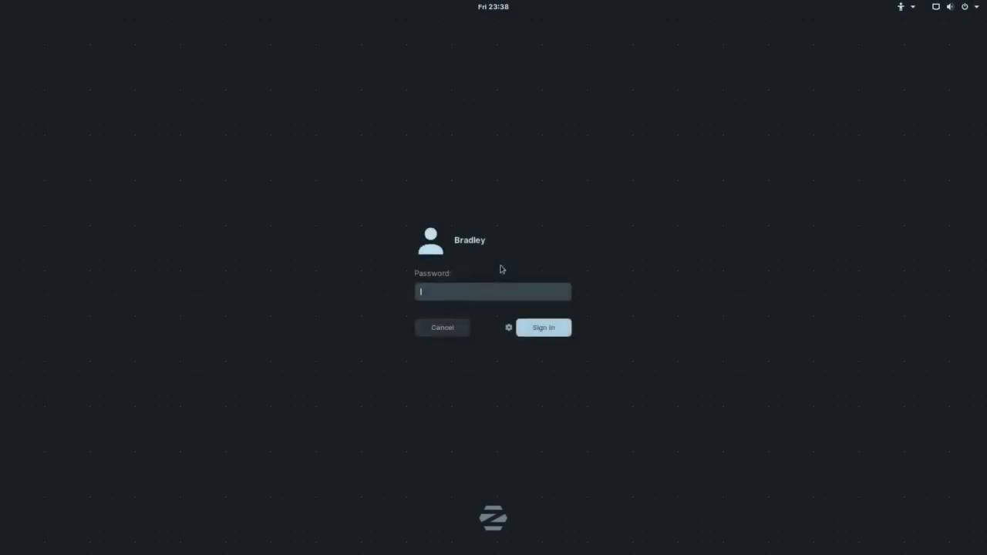
pyautogui.write('•••••••')
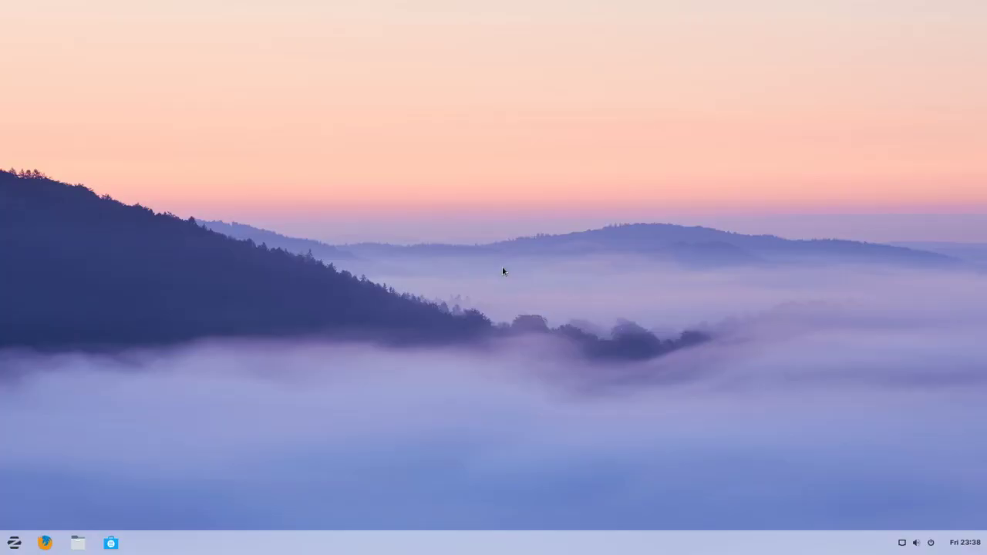
pyautogui.click(18, 550)
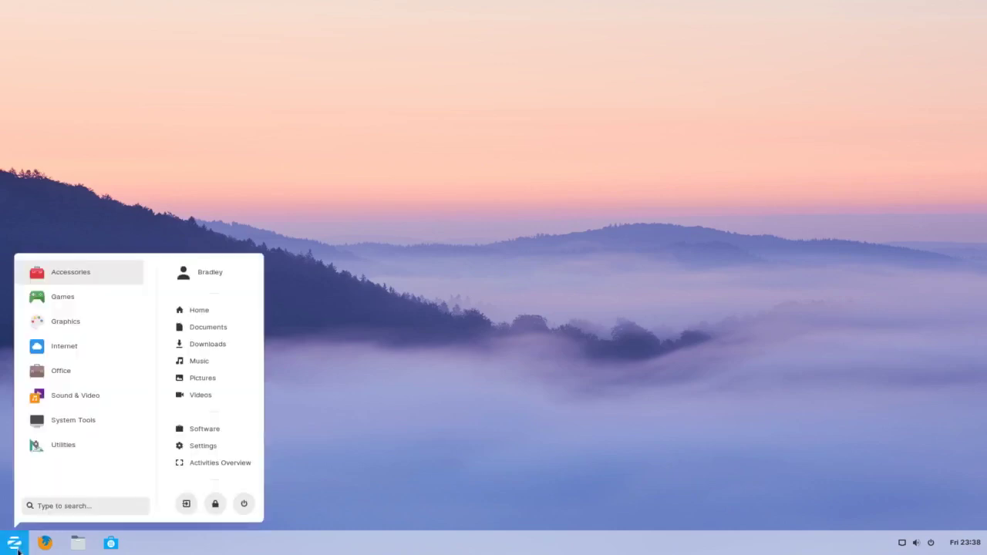
pyautogui.write('disk')
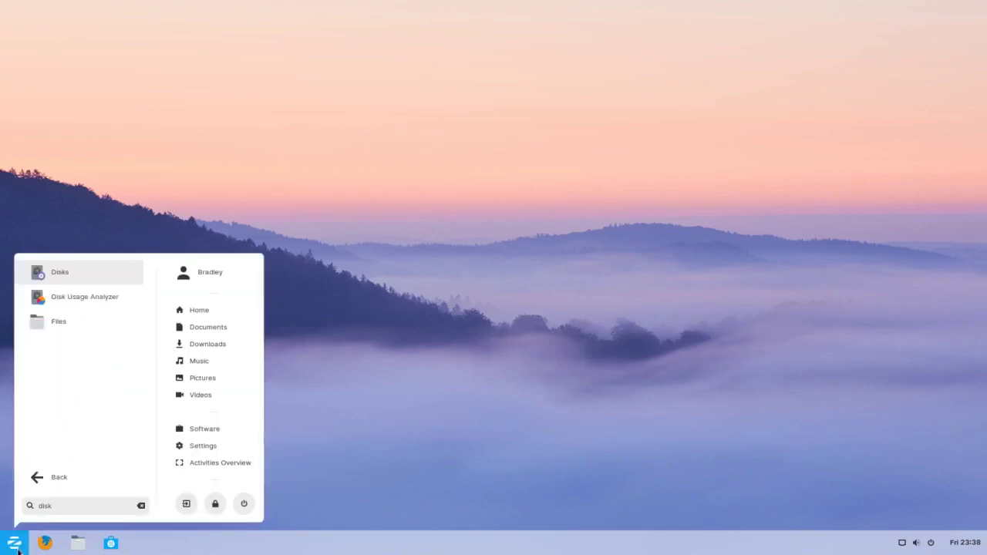
pyautogui.press('Return')
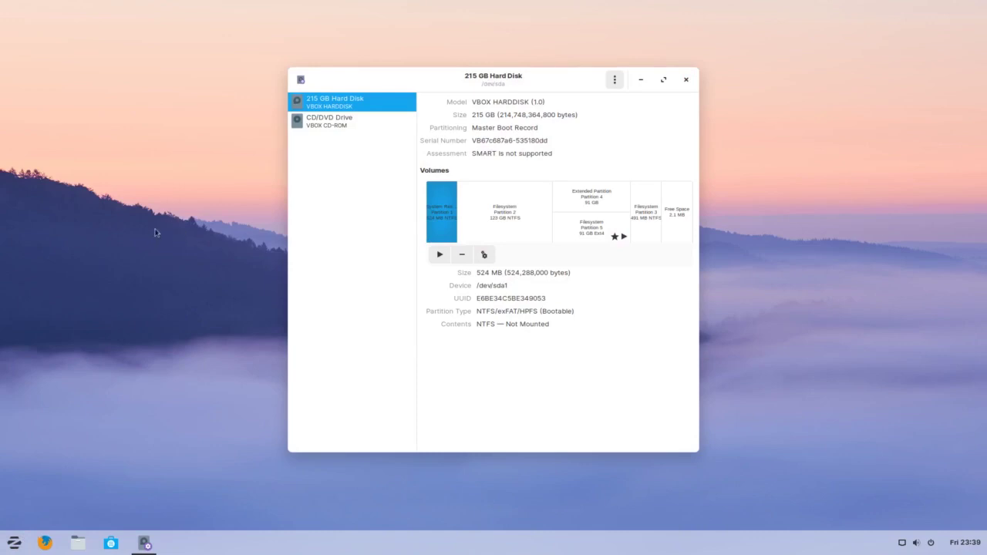
pyautogui.click(515, 214)
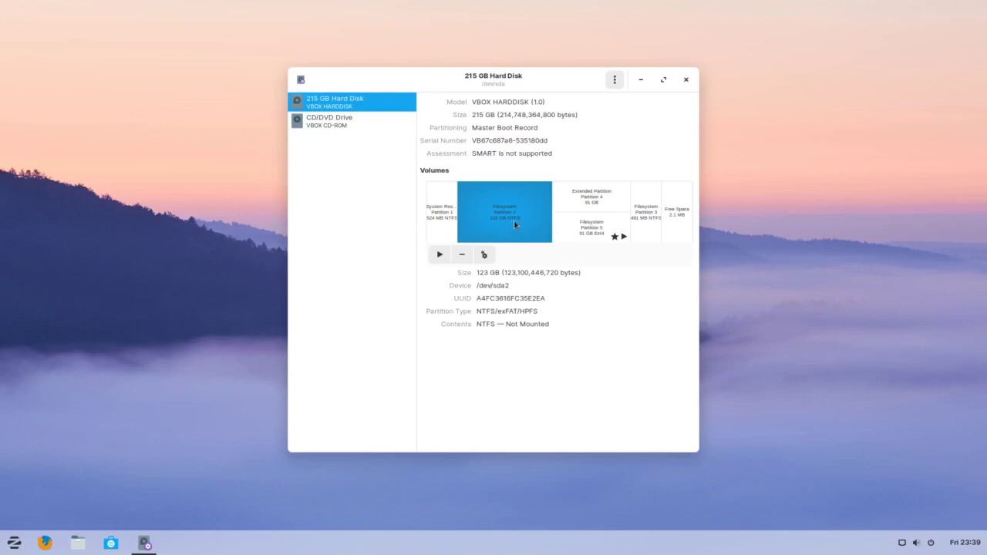
pyautogui.click(587, 231)
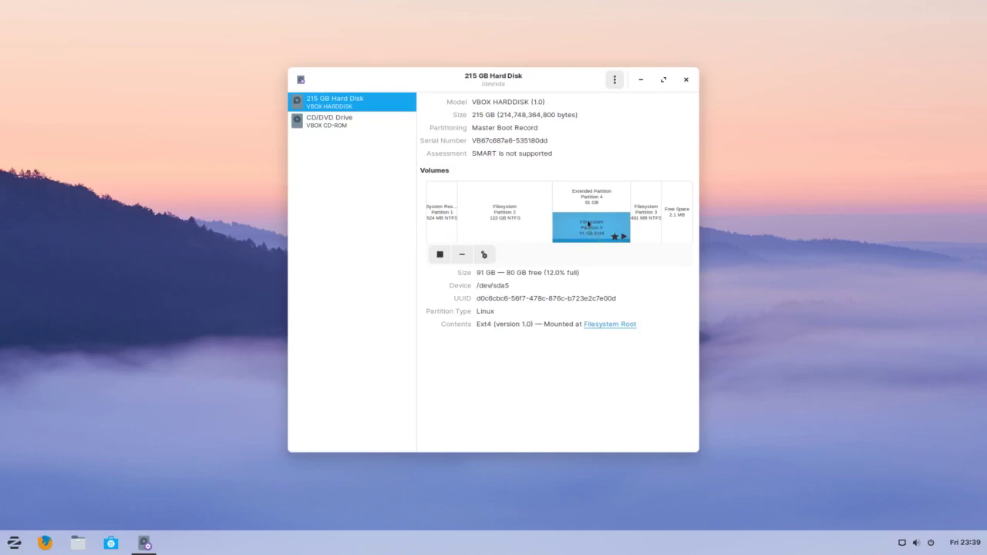
# - Close the Disks utility and restart out of Zorin from the launcher's power options
pyautogui.click(686, 80)
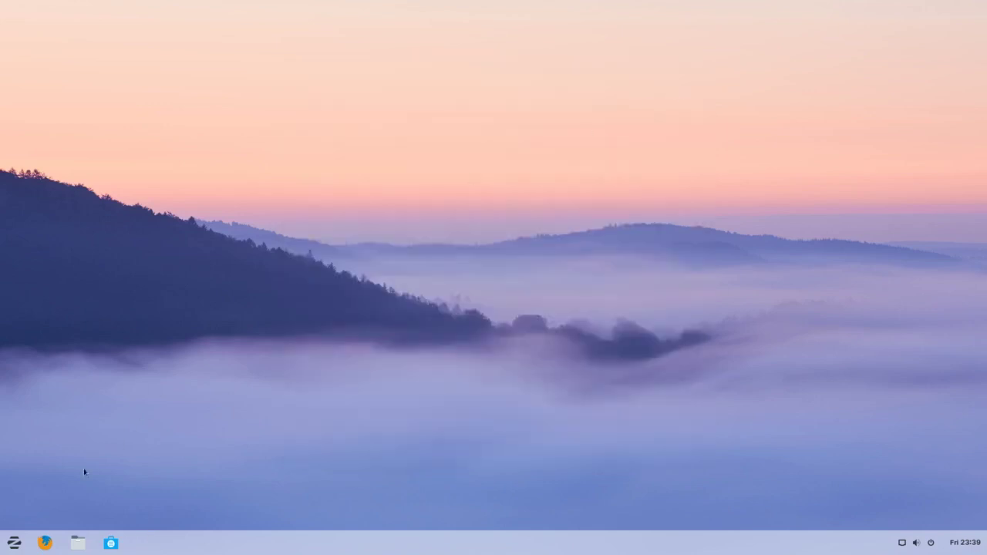
pyautogui.click(11, 549)
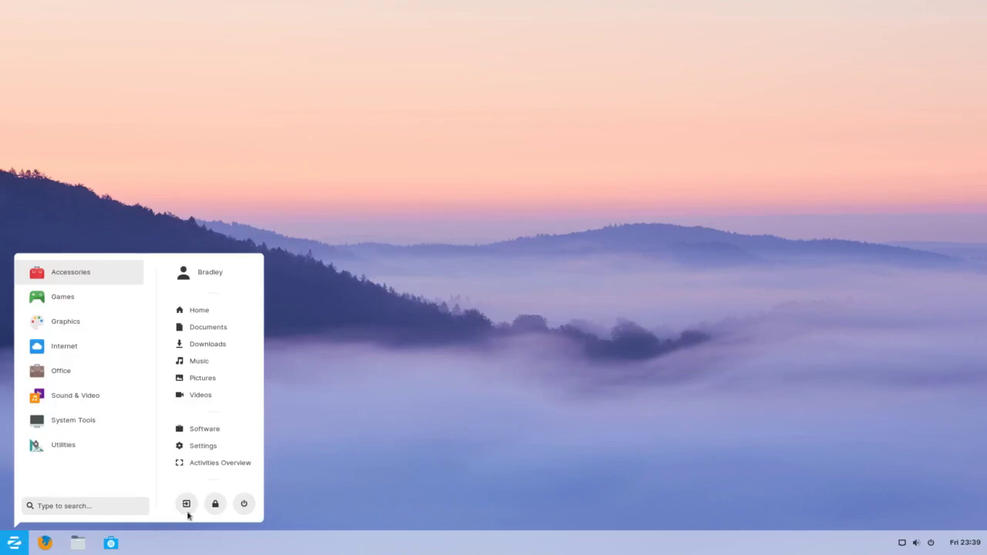
pyautogui.click(246, 509)
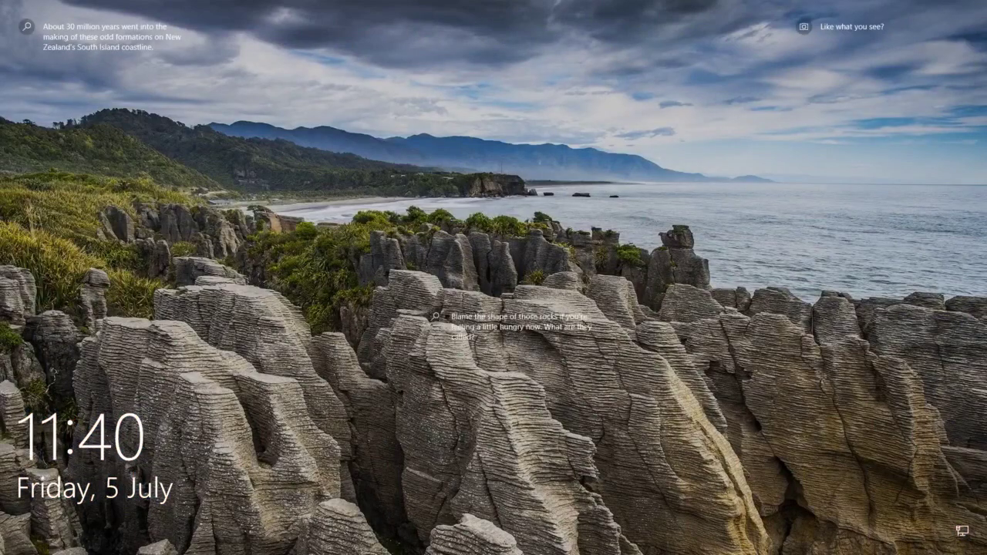
# - Dismiss the Windows 10 lock screen and sign in with the account password
pyautogui.press('space')
pyautogui.write('•••••••')
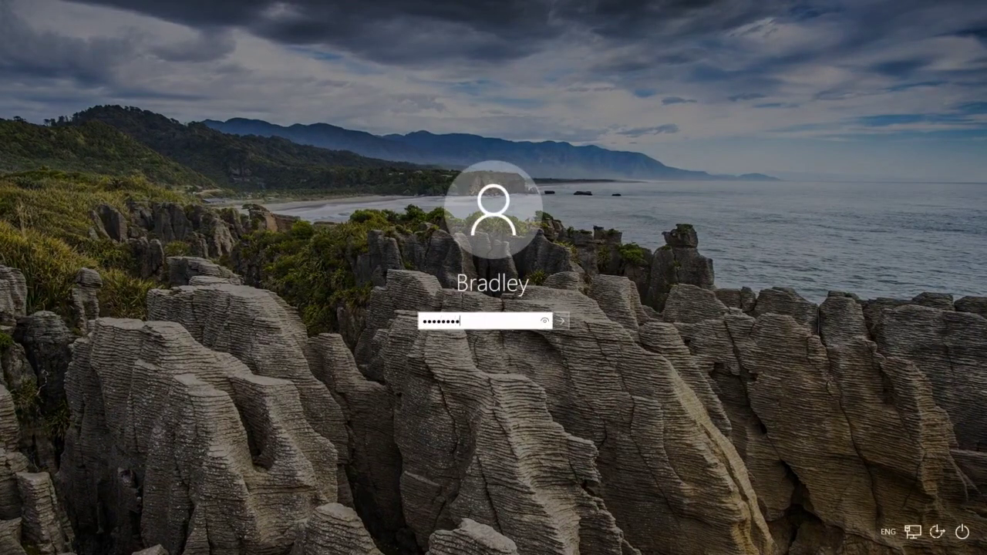
pyautogui.press('Return')
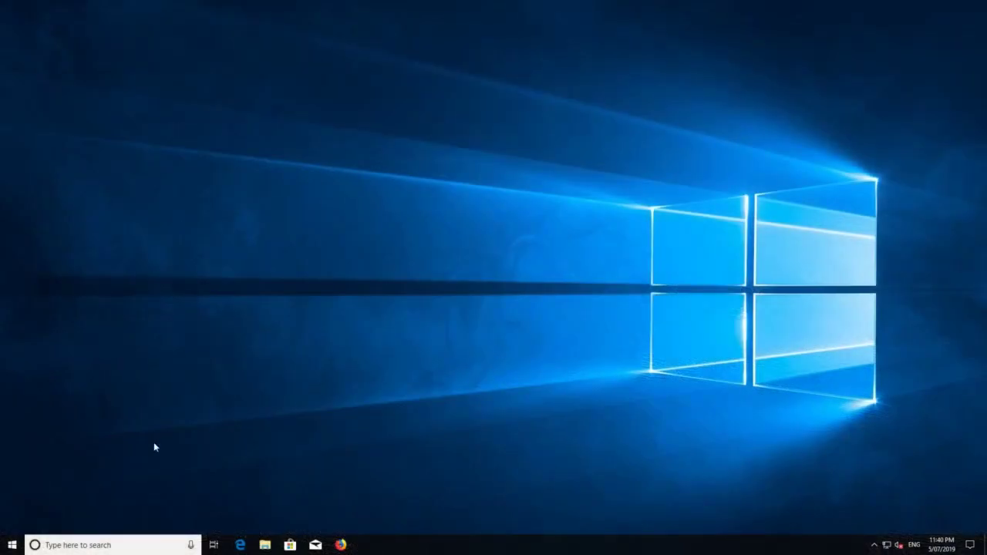
pyautogui.rightClick(11, 548)
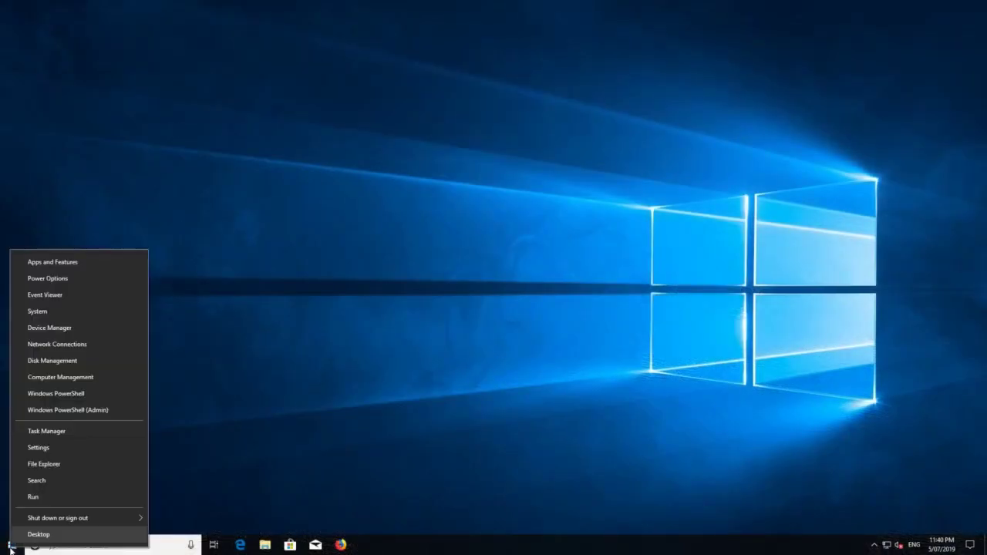
pyautogui.click(109, 360)
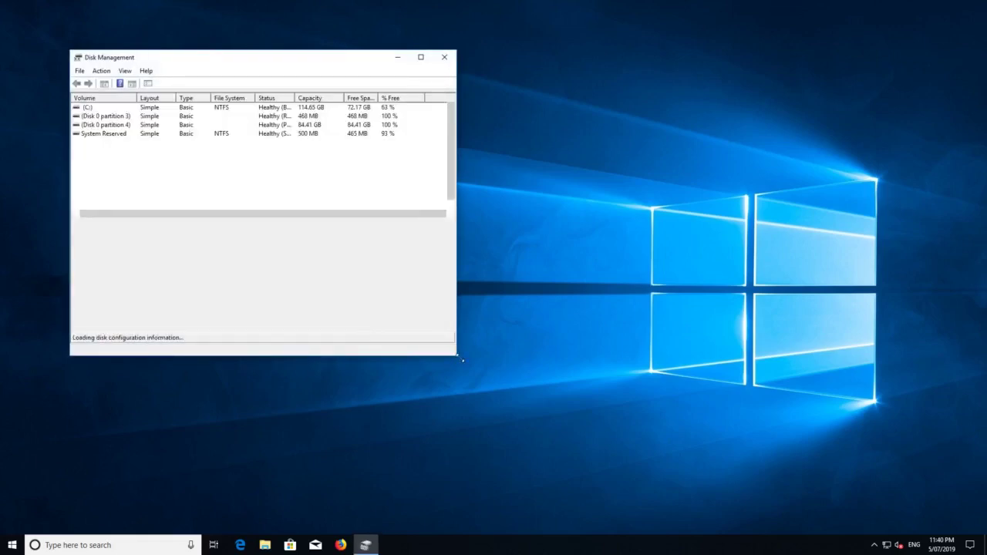
pyautogui.moveTo(456, 356); pyautogui.dragTo(657, 453)
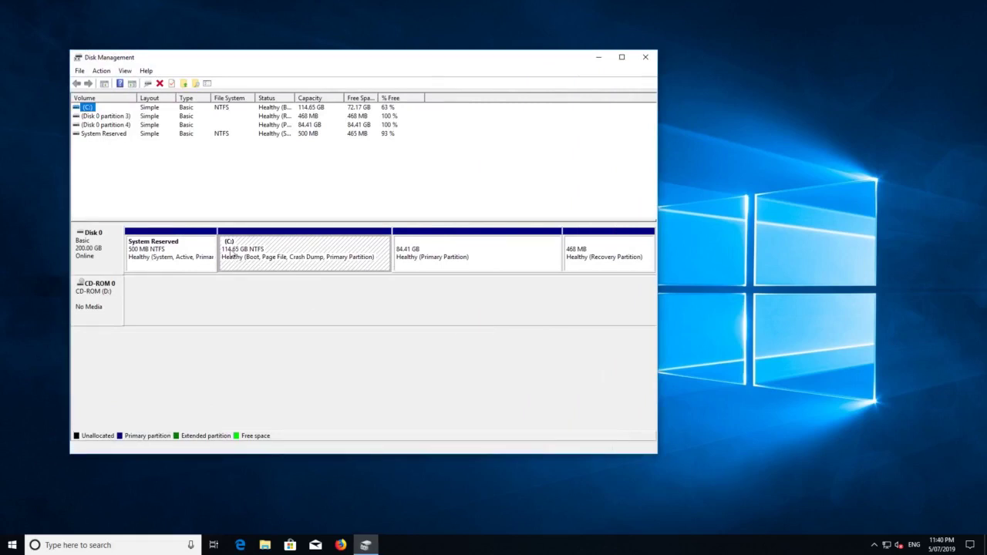
pyautogui.click(486, 255)
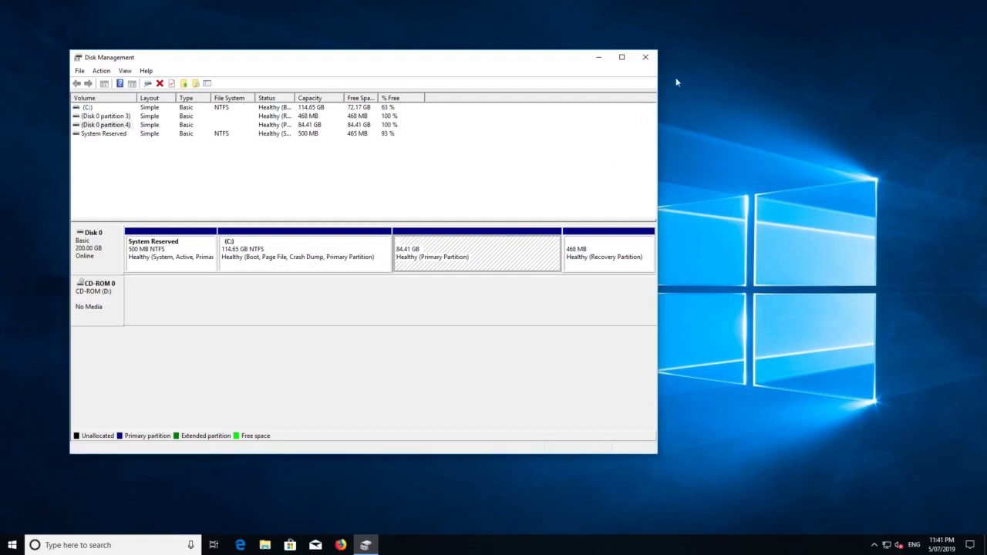
pyautogui.click(645, 59)
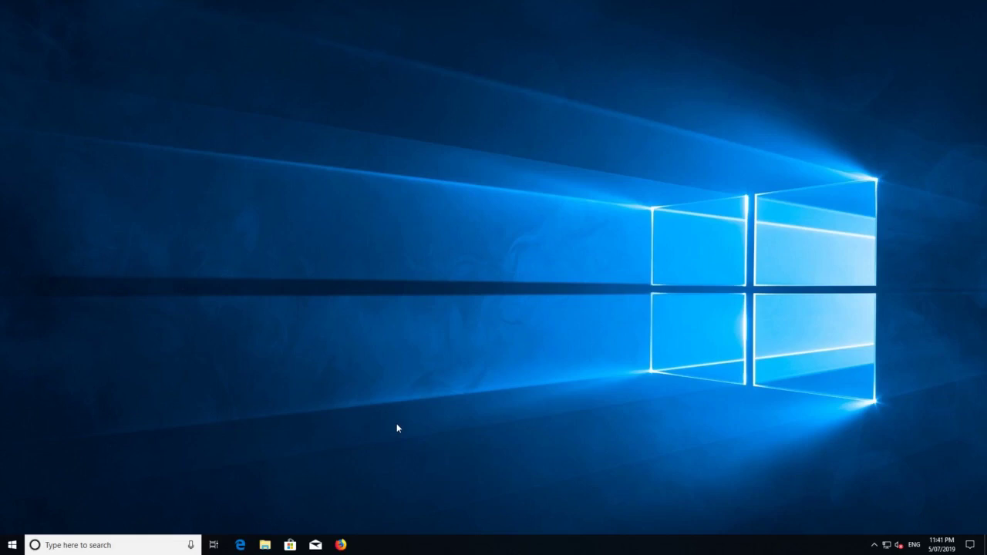
# - Open the Windows 10 Start menu showing most used apps and live tiles
pyautogui.click(13, 544)
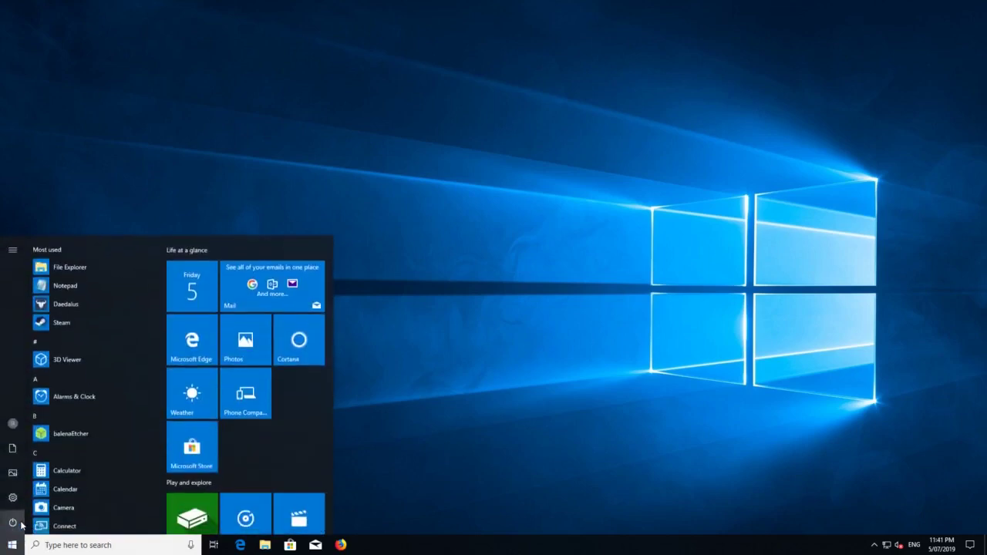